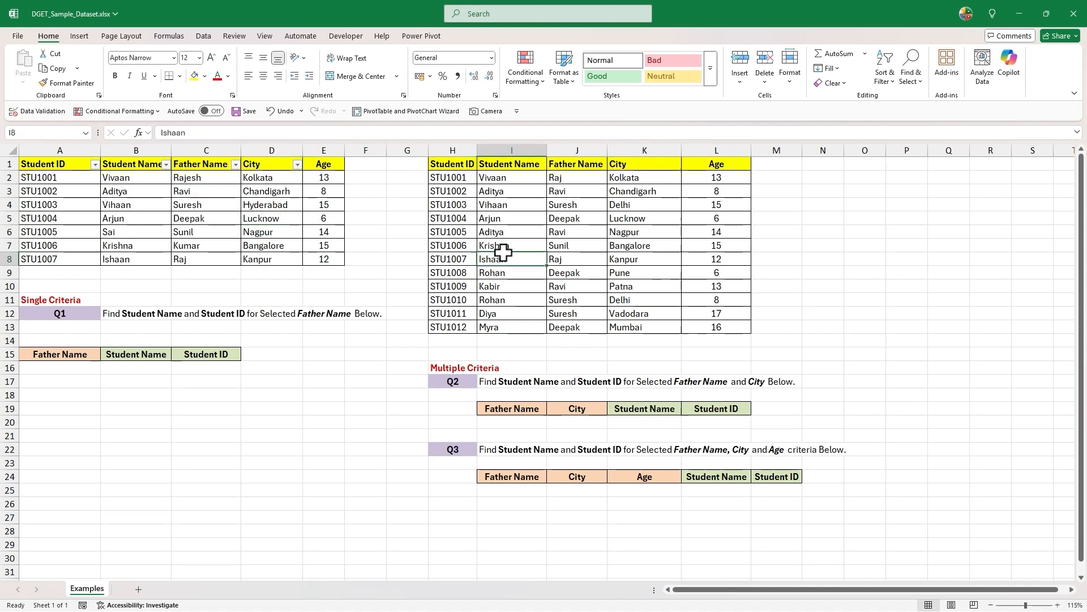
Review the two student tables in A1:E8 and H1:L13 and the Q1, Q2 and Q3 lookup tasks
{"action": "left_click_drag", "start_coordinate": [62, 169], "coordinate": [308, 257]}
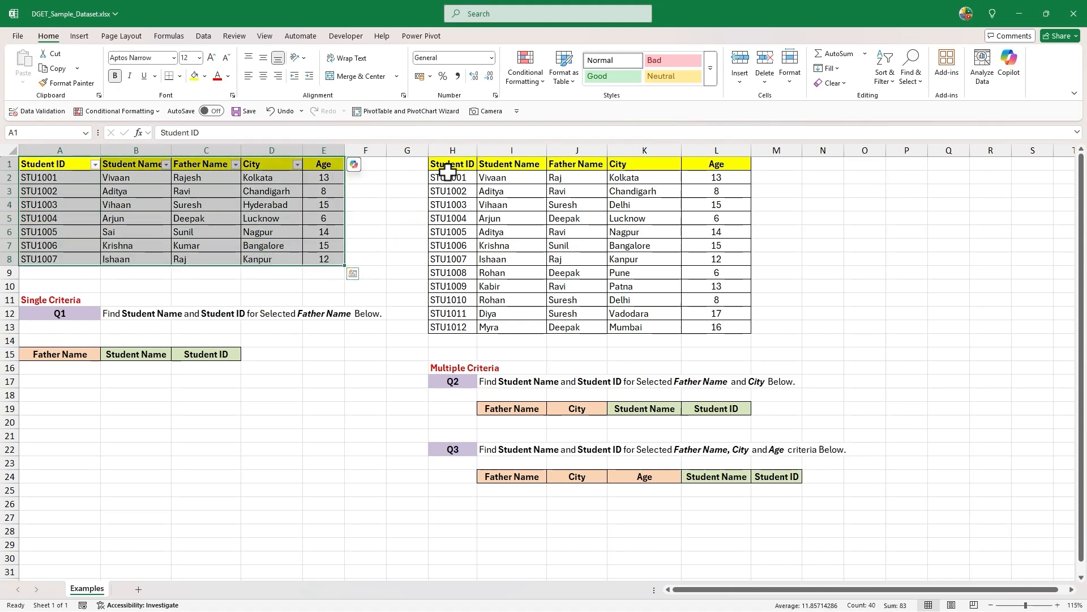
{"action": "left_click_drag", "start_coordinate": [448, 172], "coordinate": [704, 316]}
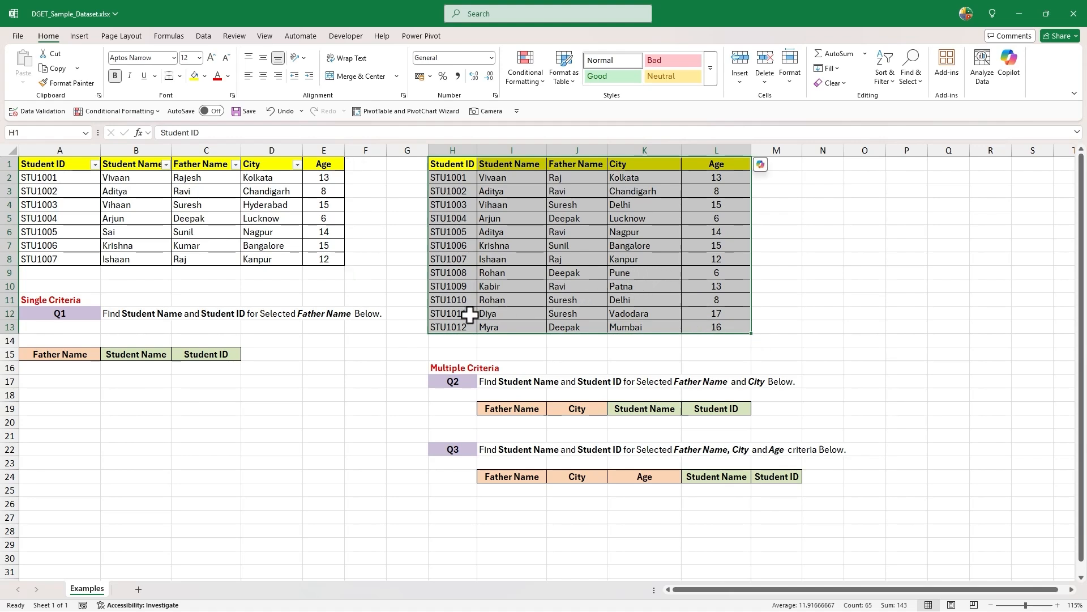
{"action": "left_click", "coordinate": [78, 315]}
{"action": "left_click", "coordinate": [448, 381], "text": "ctrl"}
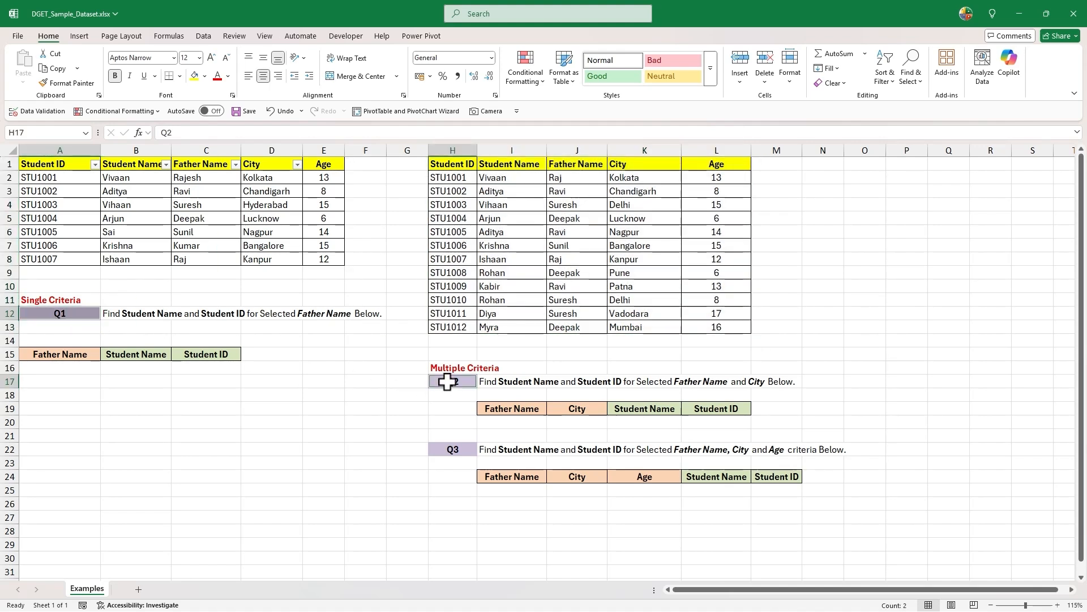
{"action": "left_click", "coordinate": [449, 447], "text": "ctrl"}
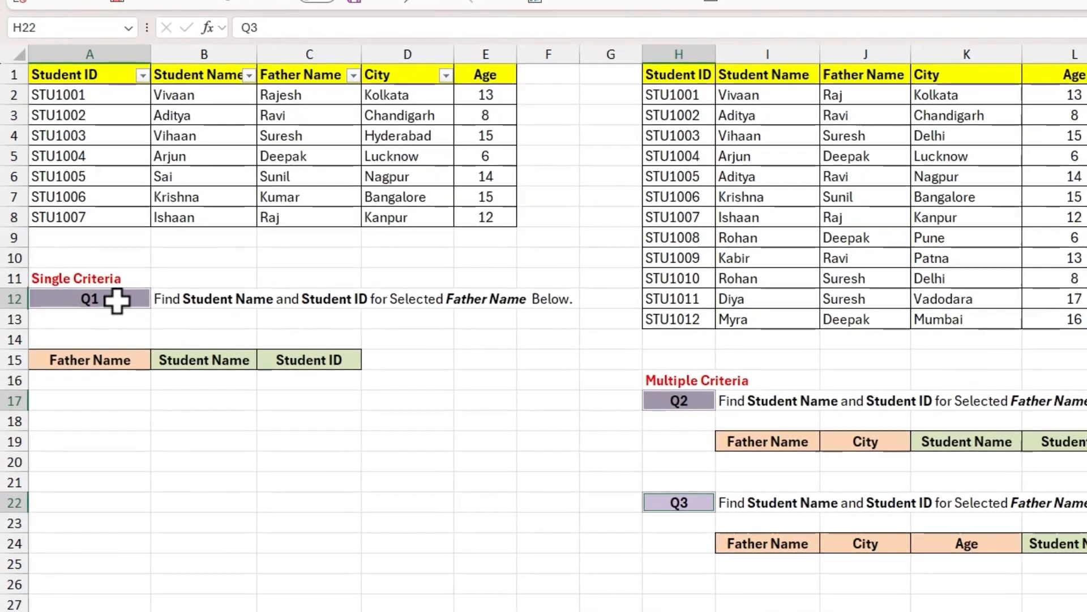
{"action": "left_click", "coordinate": [75, 313]}
{"action": "left_click", "coordinate": [118, 279]}
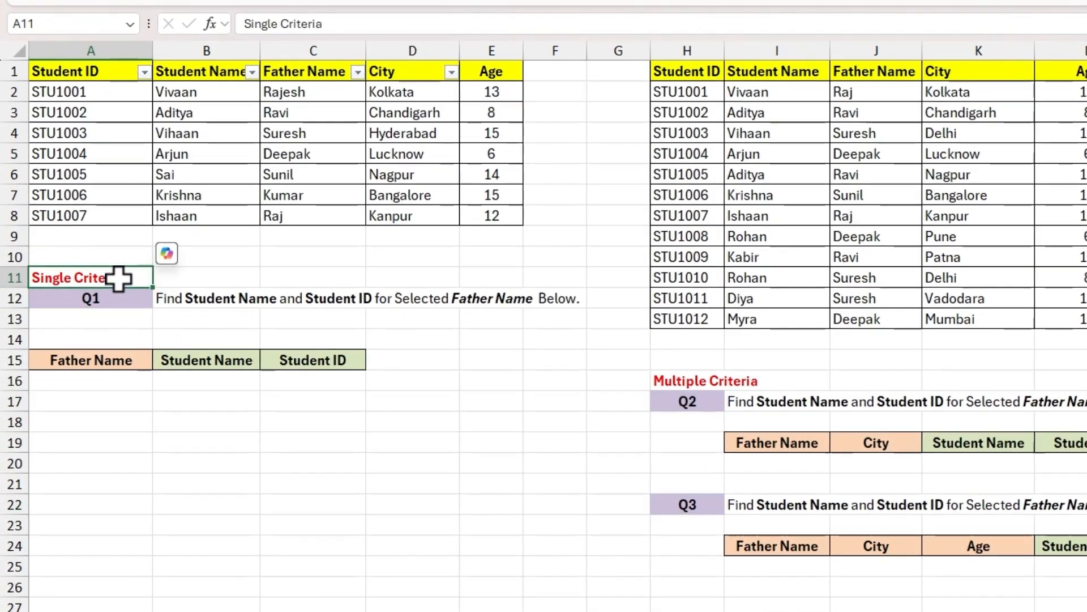
{"action": "left_click", "coordinate": [120, 300]}
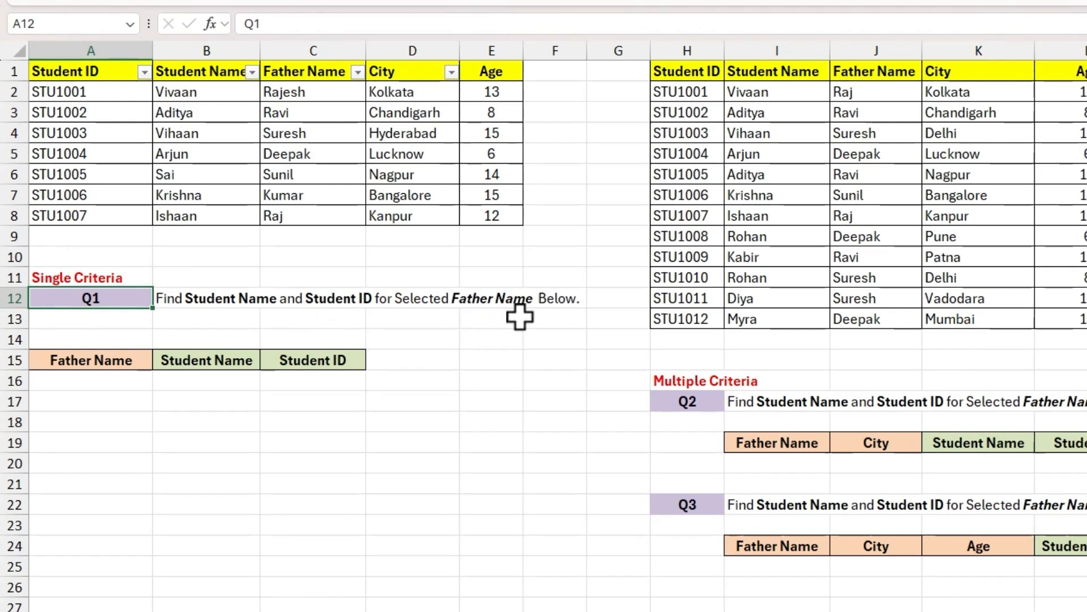
Choose the fourth name from the drop-down list in A16 as the Father Name criterion for Q1
{"action": "left_click", "coordinate": [117, 384]}
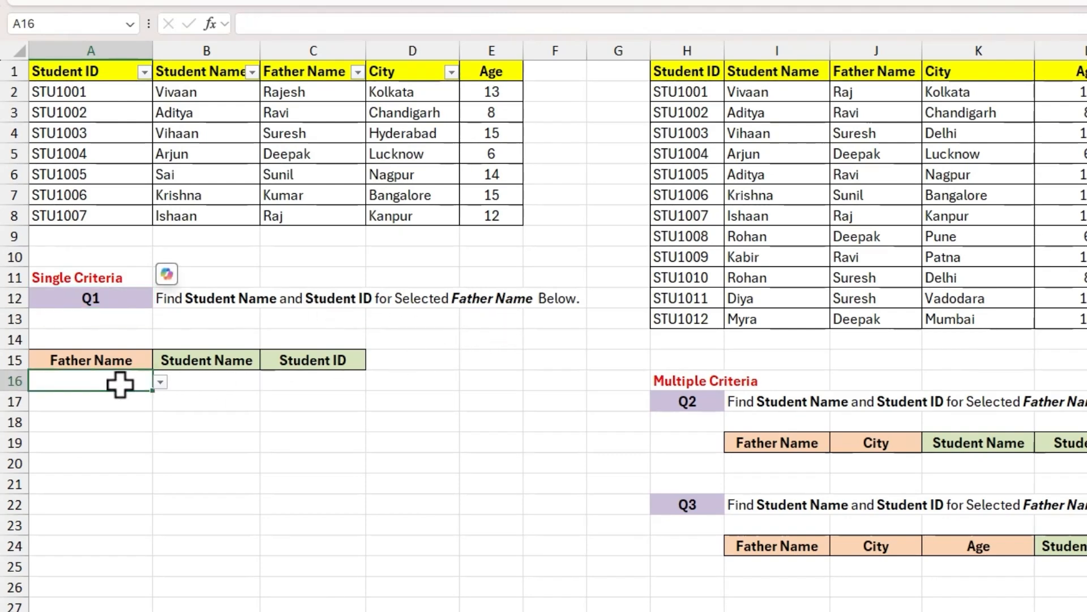
{"action": "left_click", "coordinate": [159, 383]}
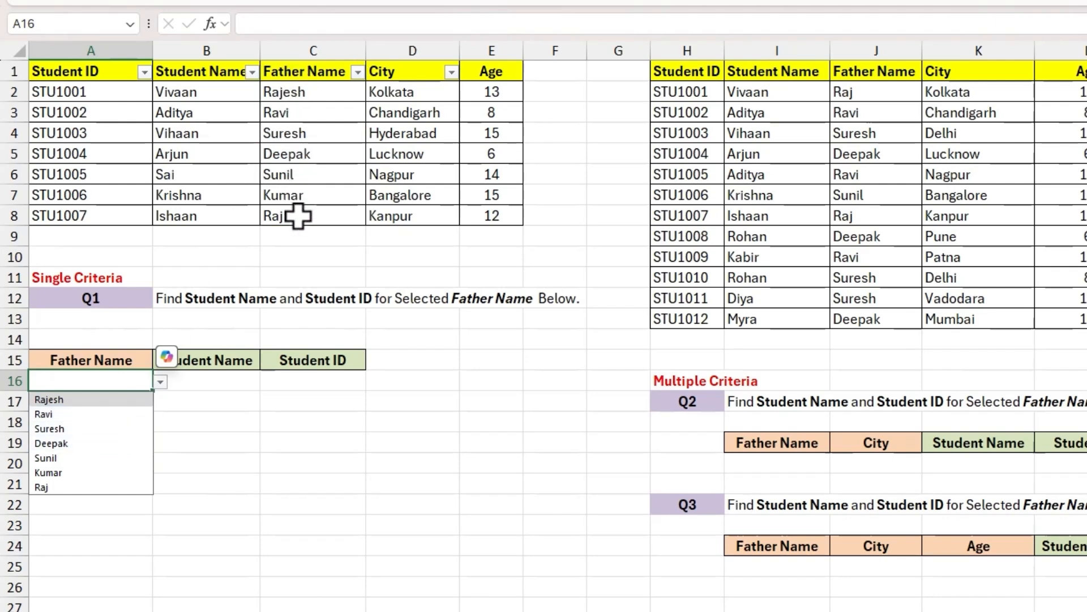
{"action": "left_click", "coordinate": [69, 443]}
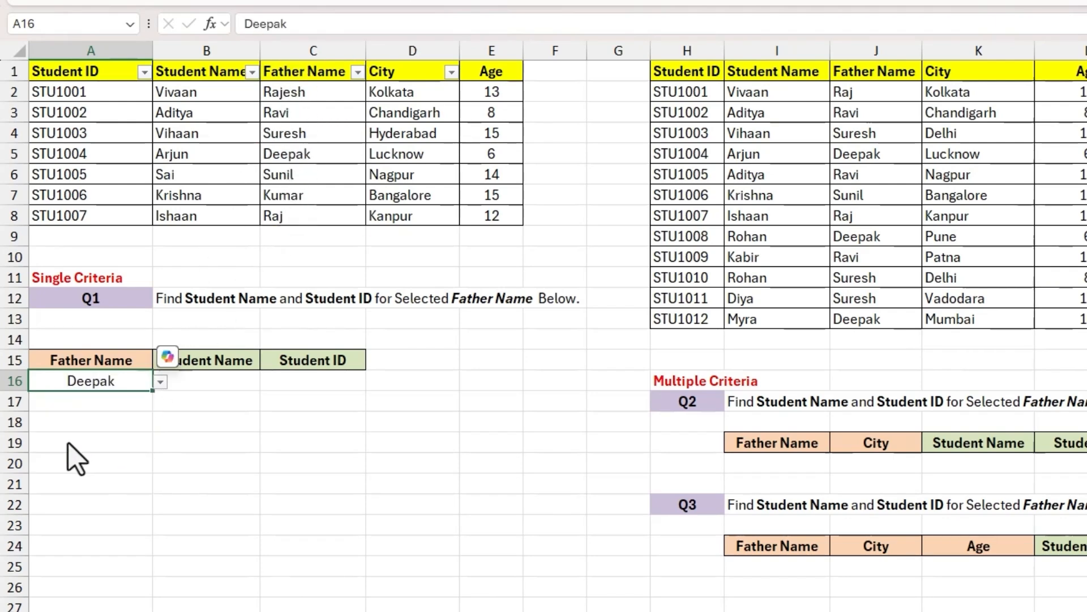
Compare the Q1 headers in A15:C15 with the student table's column headers in A1:E1
{"action": "left_click_drag", "start_coordinate": [106, 360], "coordinate": [107, 382]}
{"action": "left_click", "coordinate": [221, 360]}
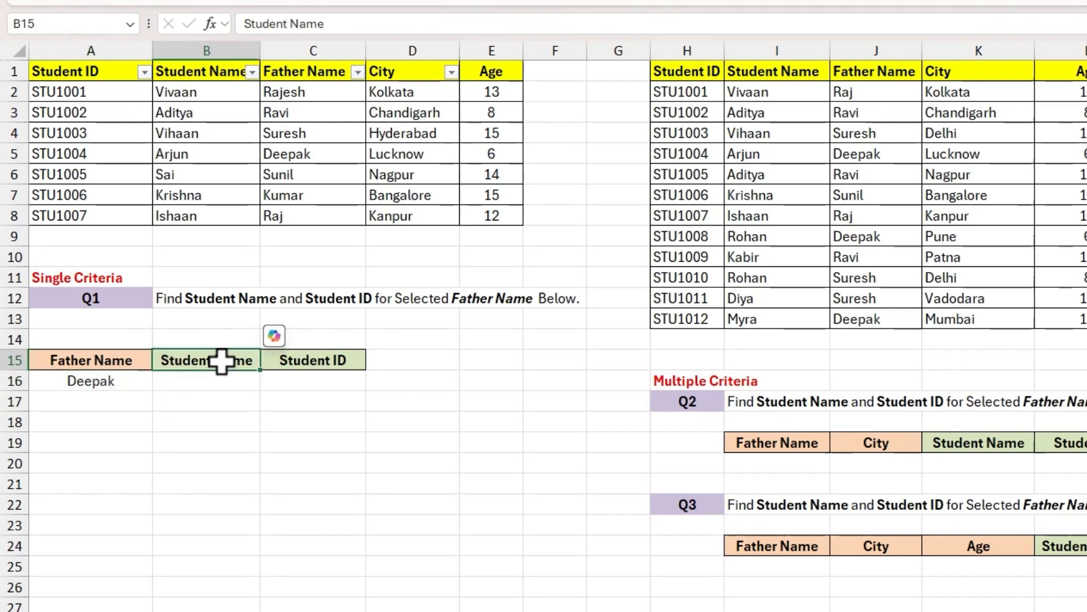
{"action": "left_click", "coordinate": [310, 361]}
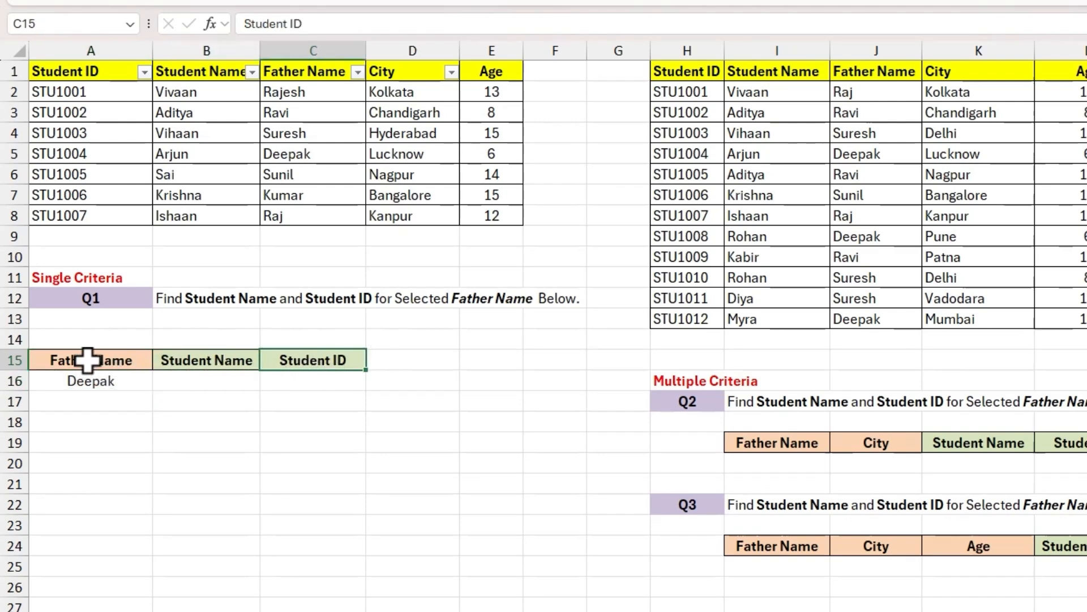
{"action": "left_click_drag", "start_coordinate": [85, 359], "coordinate": [286, 359]}
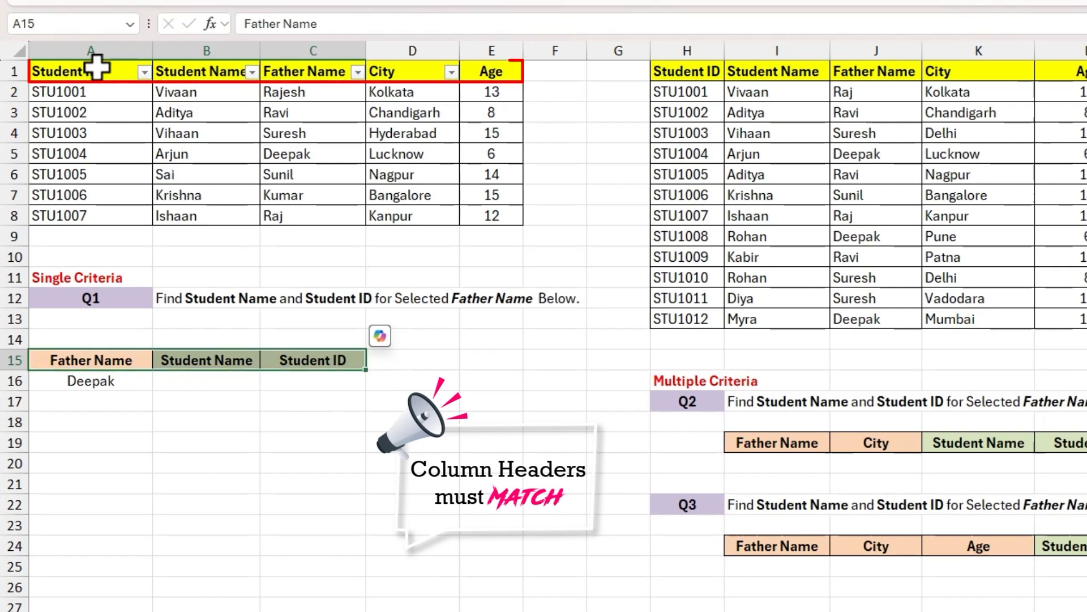
{"action": "left_click_drag", "start_coordinate": [91, 69], "coordinate": [498, 71]}
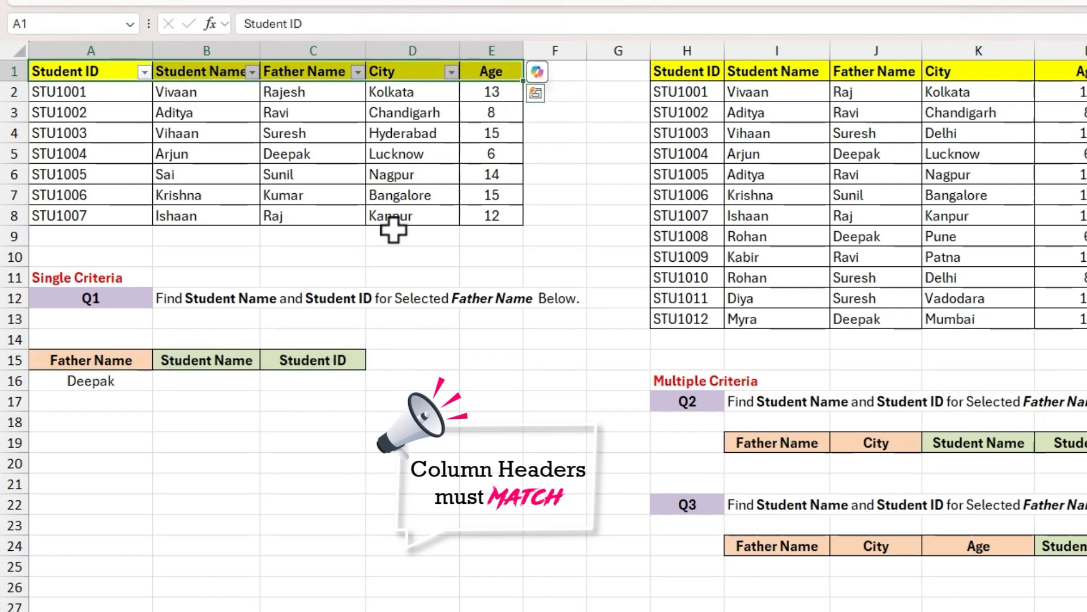
Start a DGET formula in B16 with the absolute range $A$1:$E$8 as its database
{"action": "left_click", "coordinate": [226, 378]}
{"action": "type", "text": "=dget"}
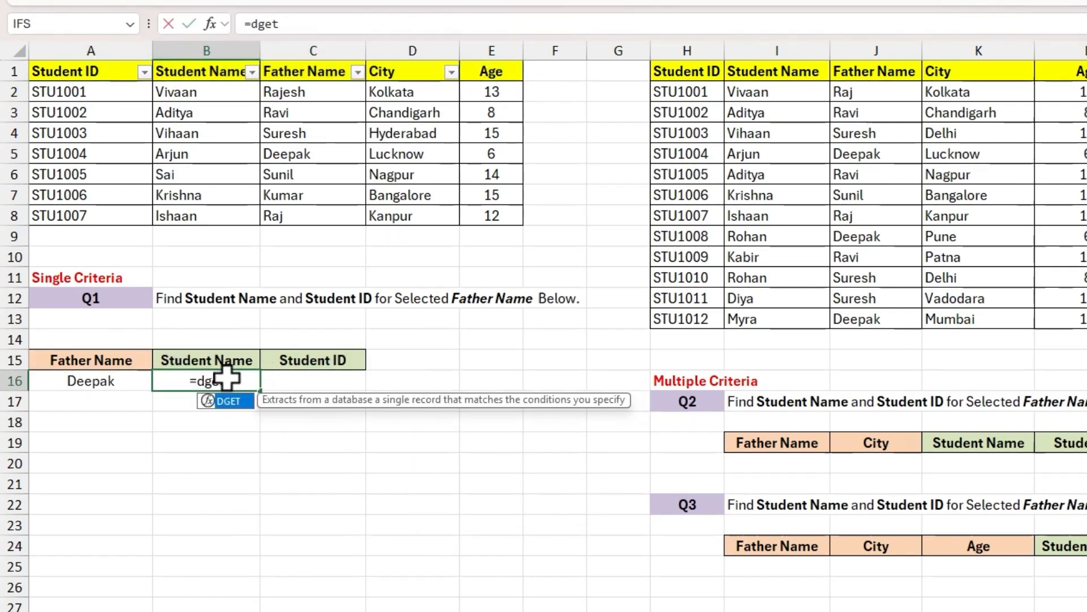
{"action": "key", "text": "Tab"}
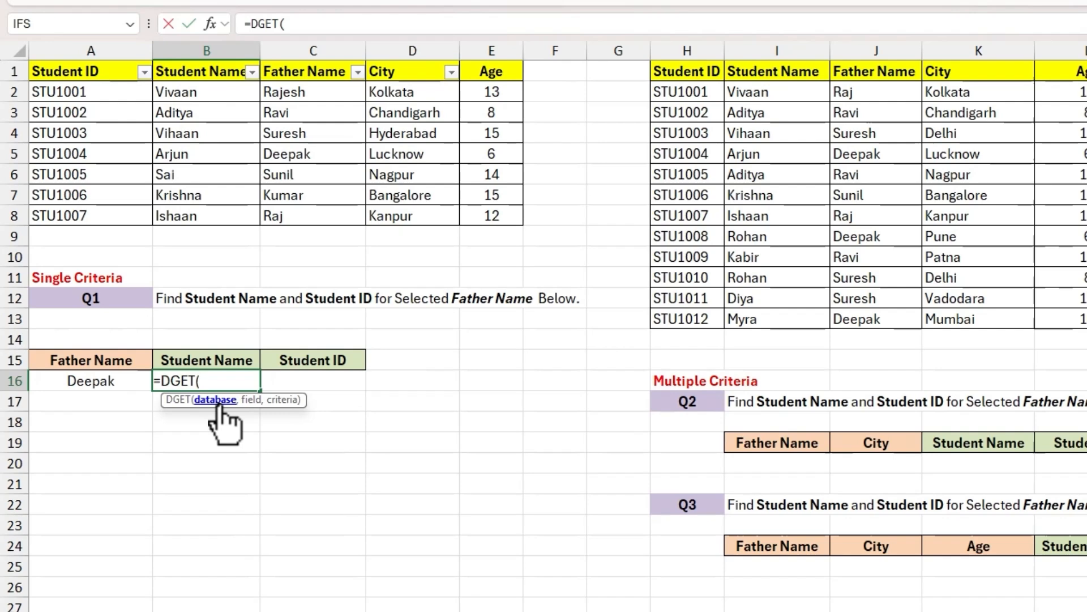
{"action": "left_click_drag", "start_coordinate": [108, 77], "coordinate": [459, 214]}
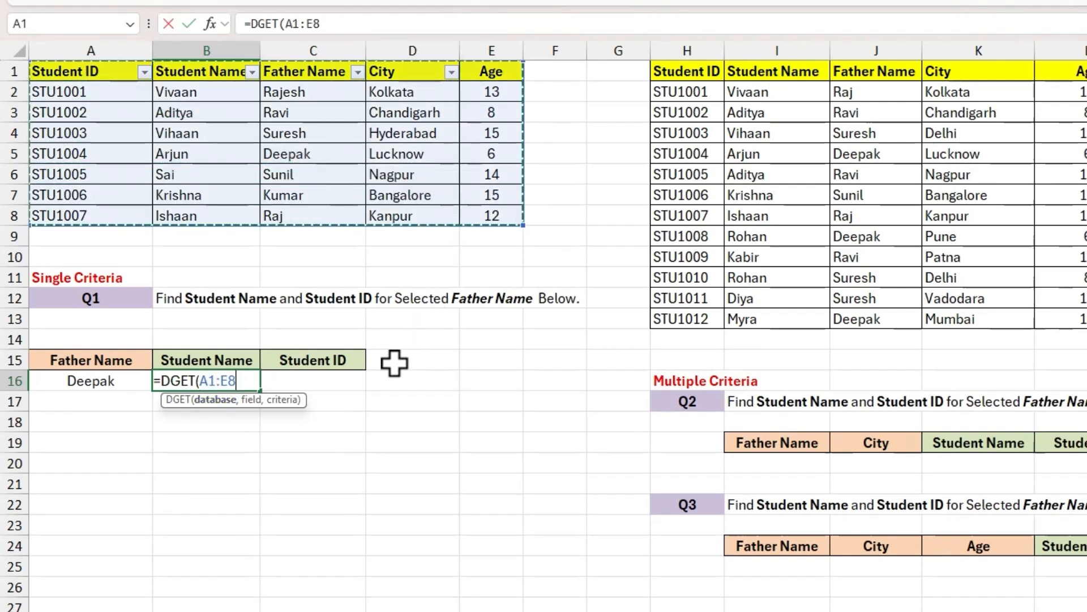
{"action": "key", "text": "F4"}
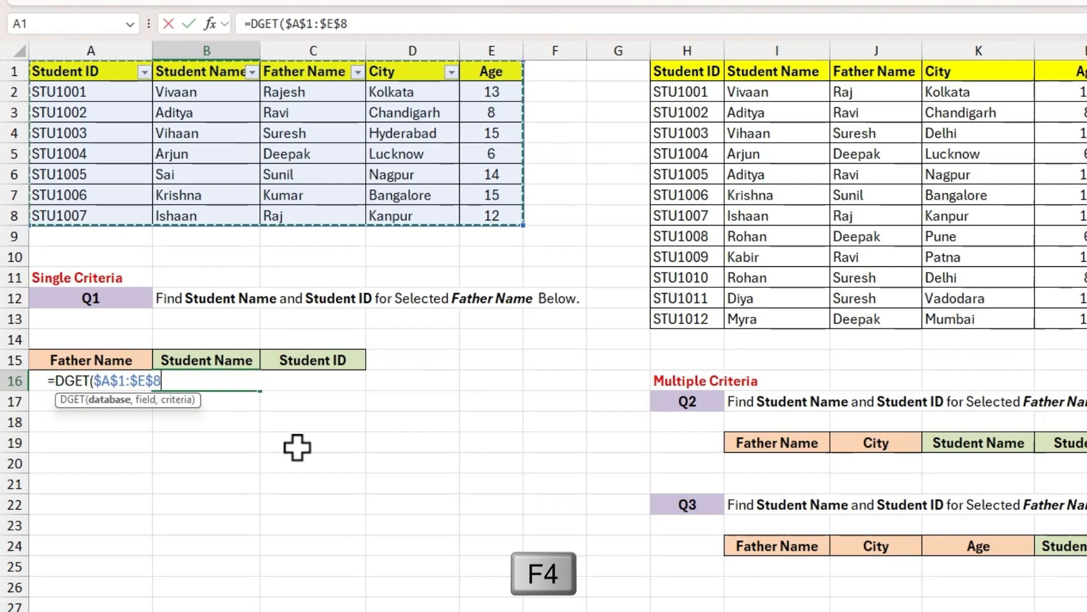
{"action": "type", "text": ","}
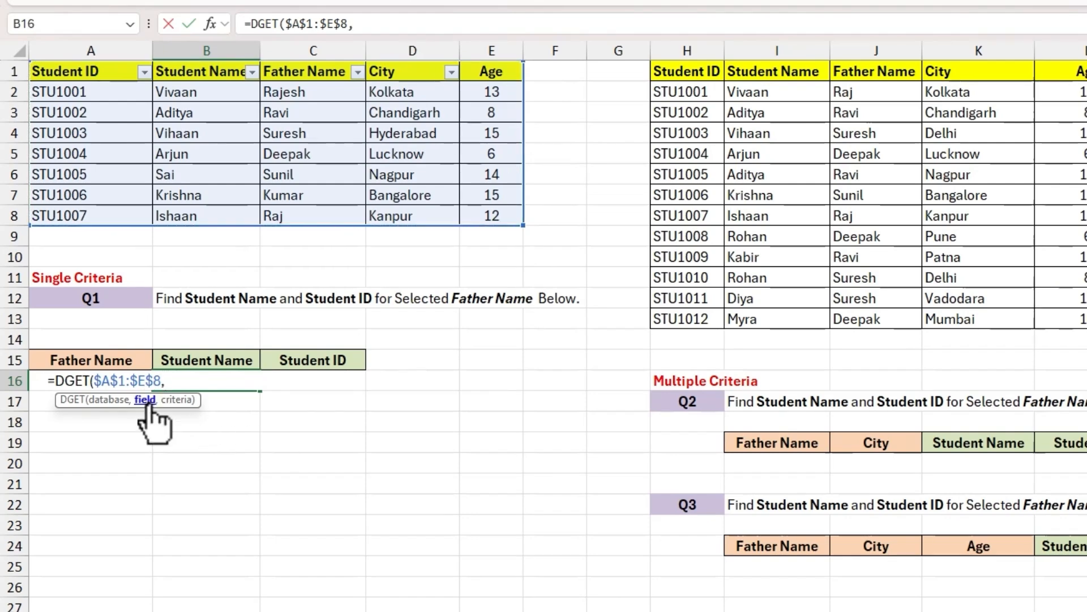
Complete the DGET formula in B16 with field B15 and the absolute criteria range $A$15:$A$16
{"action": "left_click", "coordinate": [205, 360]}
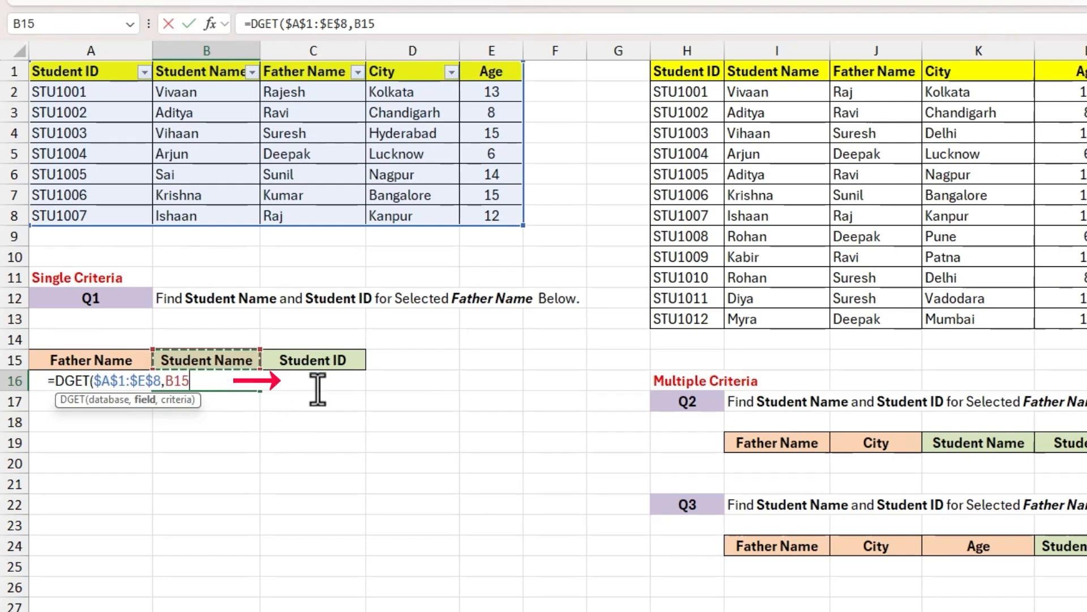
{"action": "type", "text": ","}
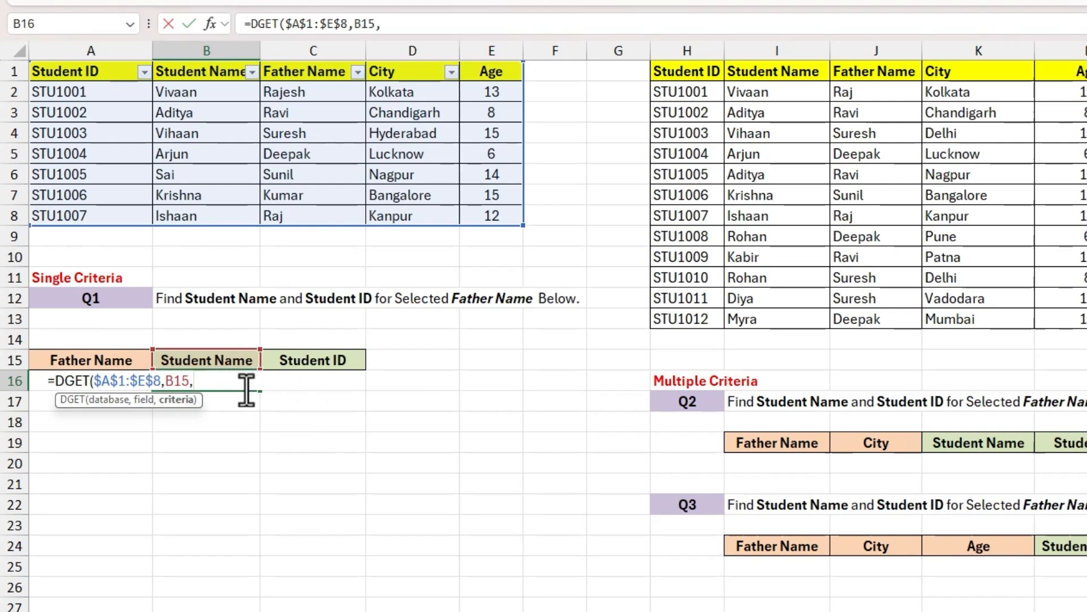
{"action": "left_click", "coordinate": [70, 355]}
{"action": "left_click_drag", "start_coordinate": [70, 355], "coordinate": [64, 374]}
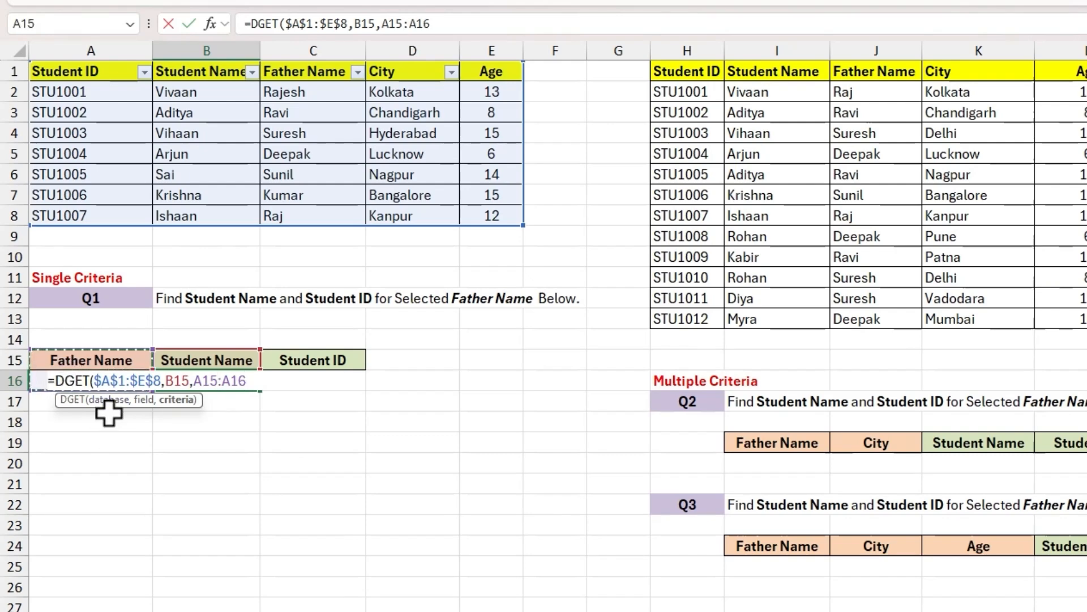
{"action": "key", "text": "F4"}
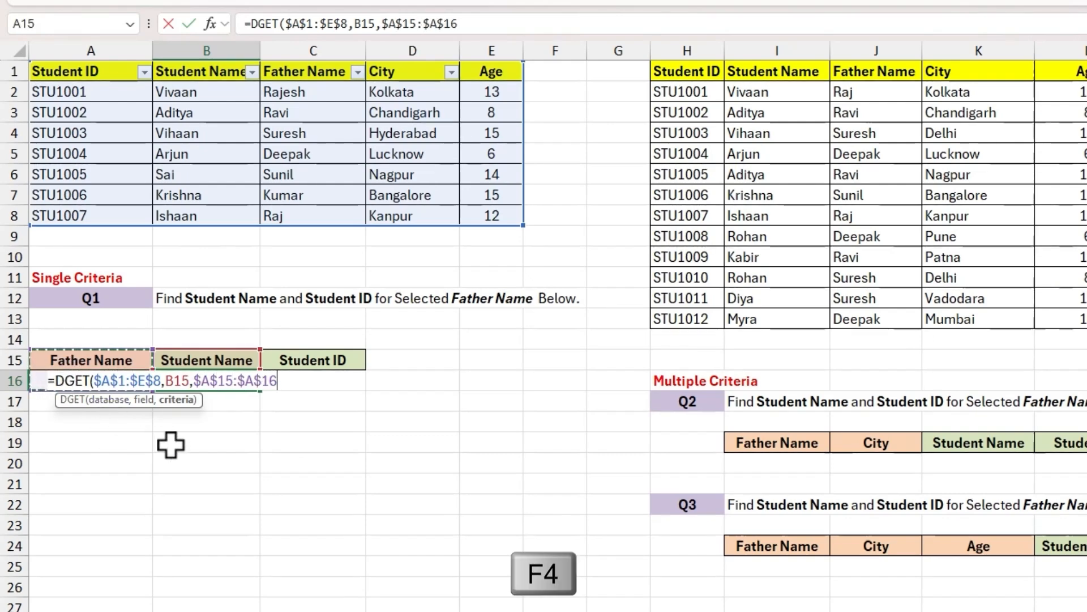
{"action": "type", "text": ")"}
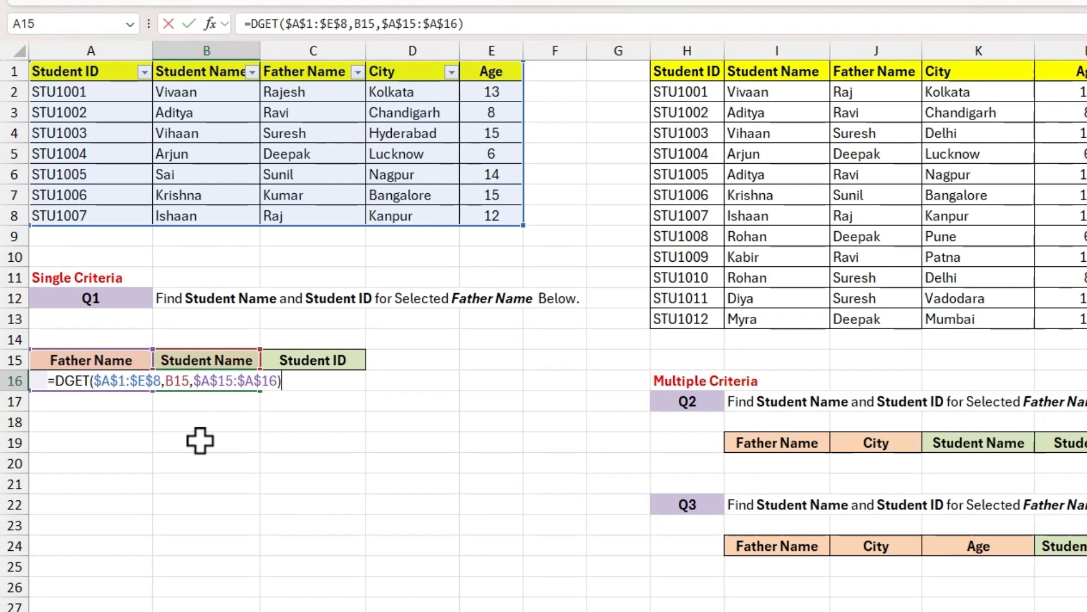
{"action": "key", "text": "Return"}
Fill the DGET formula from B16 across to C16 for the Student ID
{"action": "left_click", "coordinate": [225, 383]}
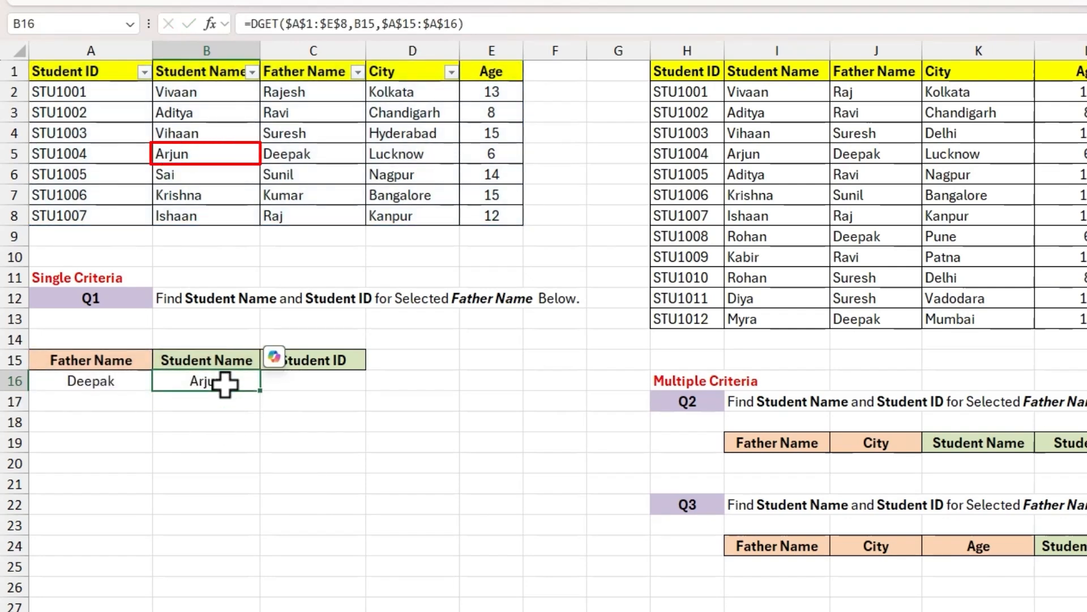
{"action": "left_click_drag", "start_coordinate": [261, 396], "coordinate": [331, 401]}
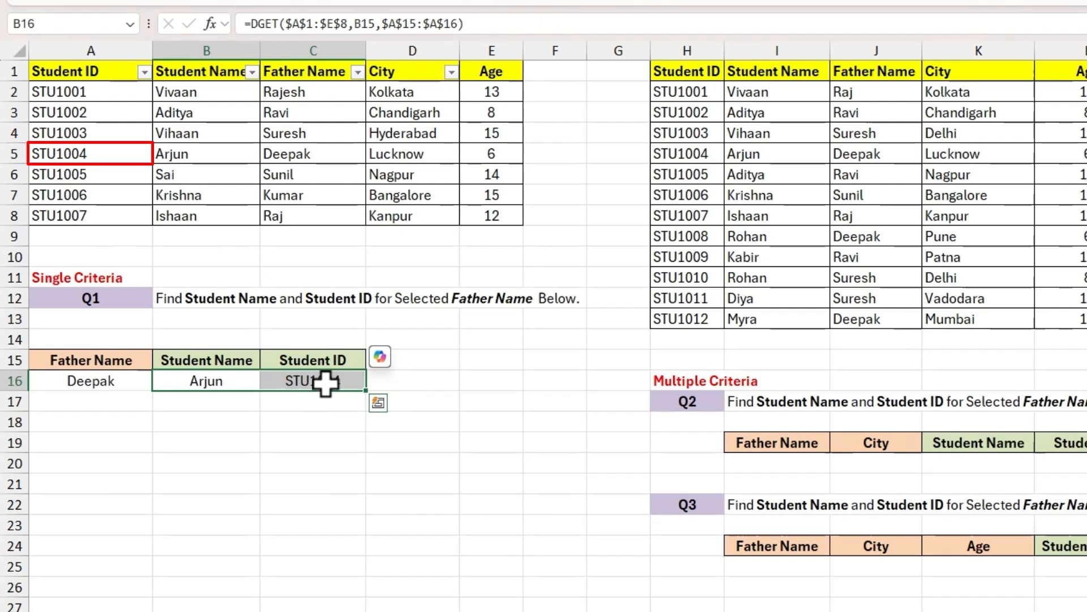
{"action": "left_click", "coordinate": [325, 383]}
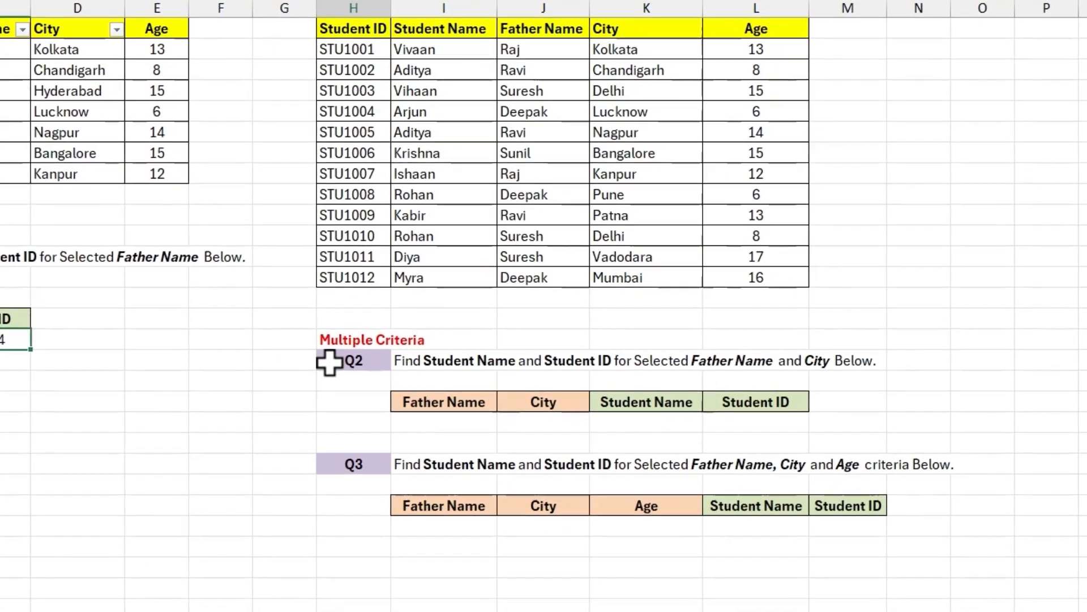
Set the Q2 criteria by choosing the second listed Father Name in I20 and the city Nagpur in J20
{"action": "left_click", "coordinate": [664, 405]}
{"action": "left_click", "coordinate": [345, 340]}
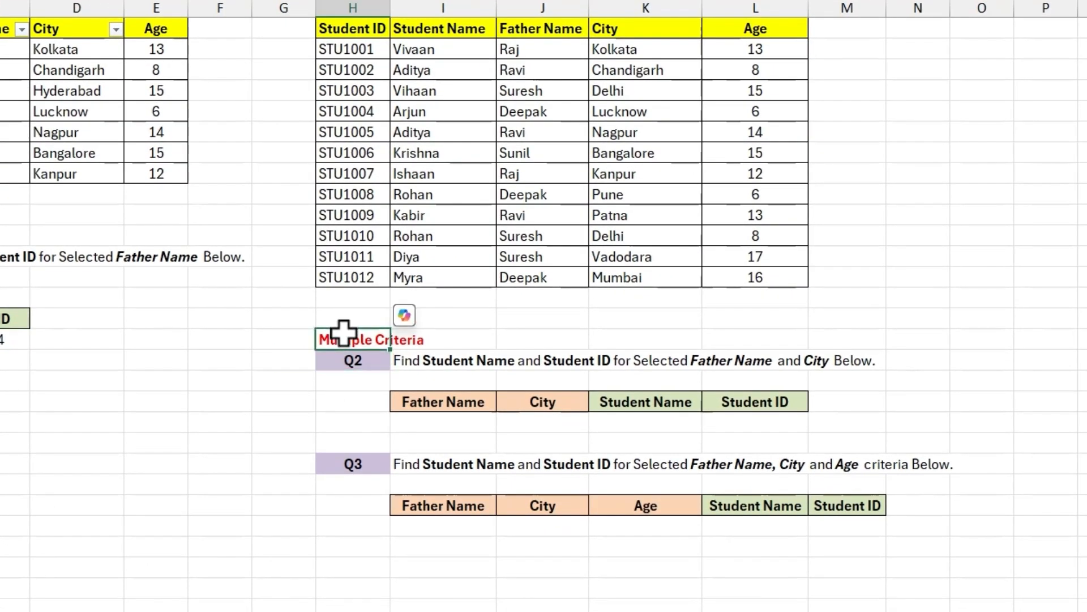
{"action": "left_click", "coordinate": [346, 361]}
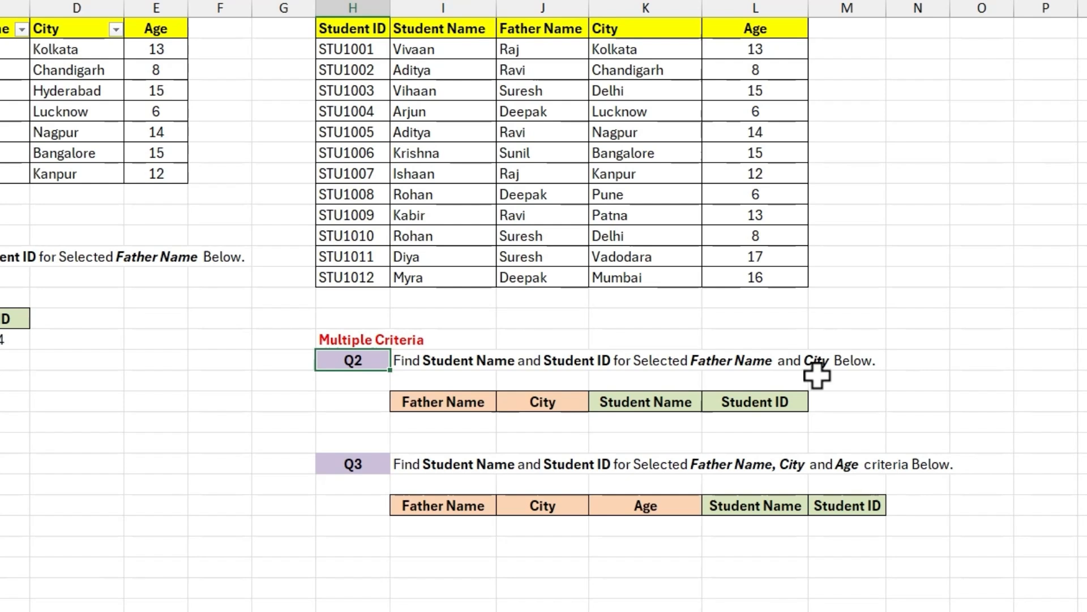
{"action": "left_click", "coordinate": [475, 422]}
{"action": "left_click", "coordinate": [502, 427]}
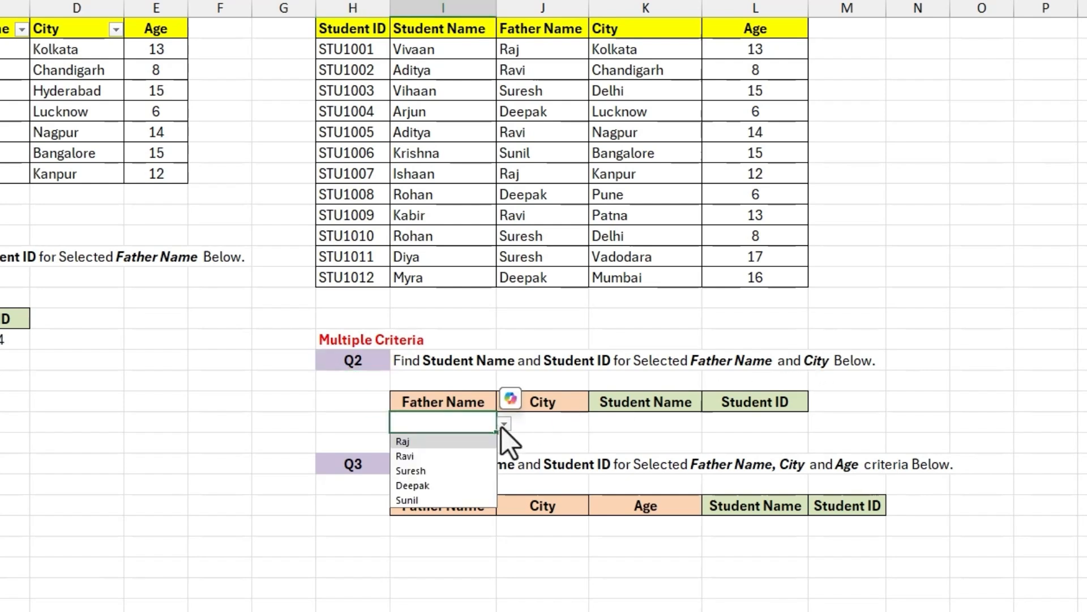
{"action": "left_click", "coordinate": [418, 457]}
{"action": "left_click", "coordinate": [581, 423]}
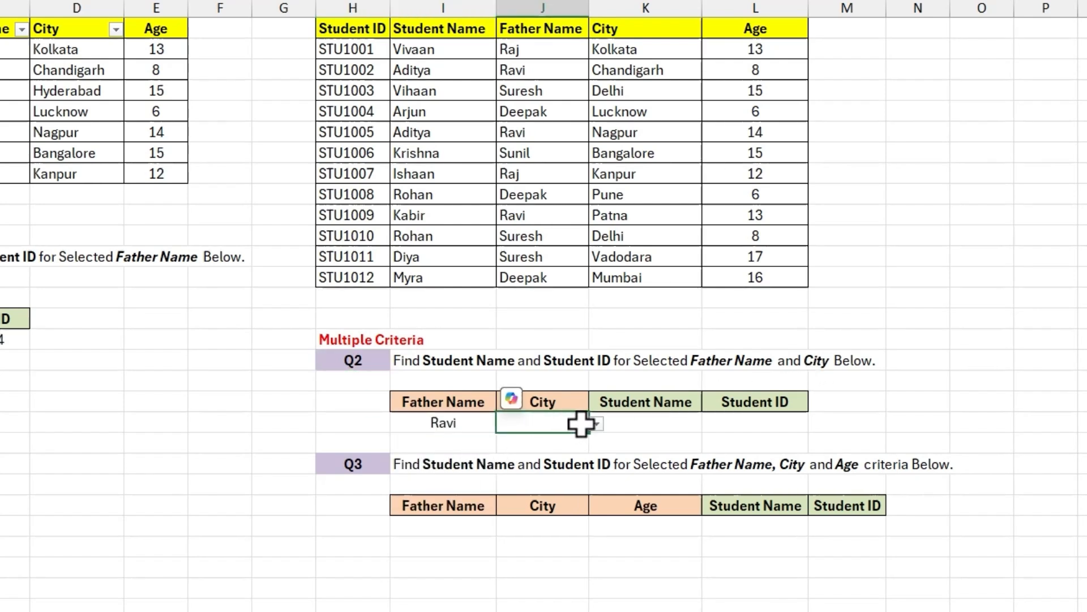
{"action": "left_click", "coordinate": [597, 424]}
{"action": "left_click", "coordinate": [529, 499]}
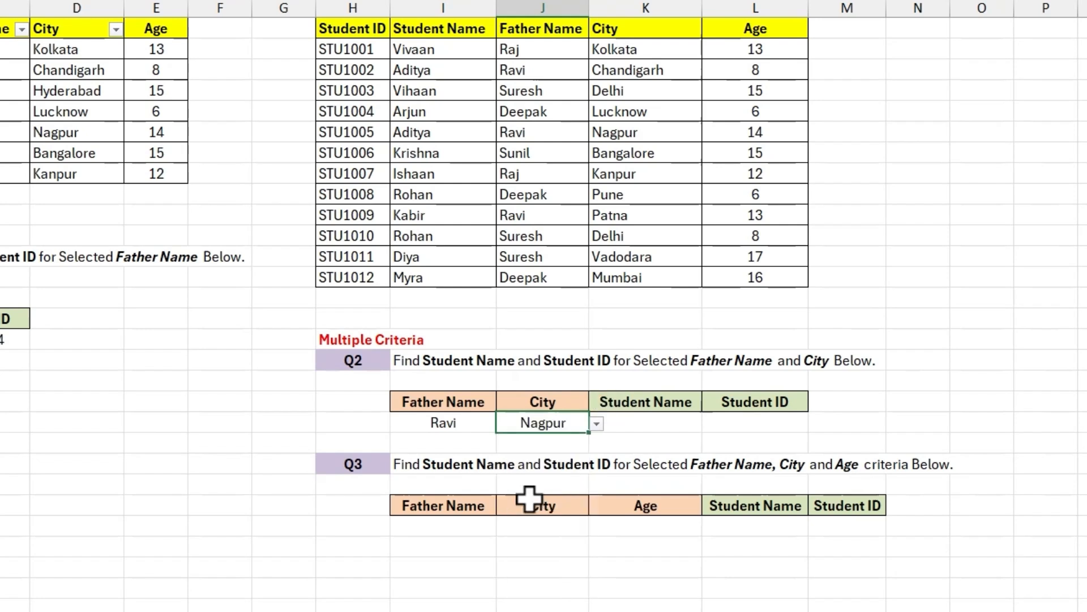
Start a DGET formula in K20 with the absolute range $H$1:$L$13 as its database
{"action": "left_click", "coordinate": [620, 429]}
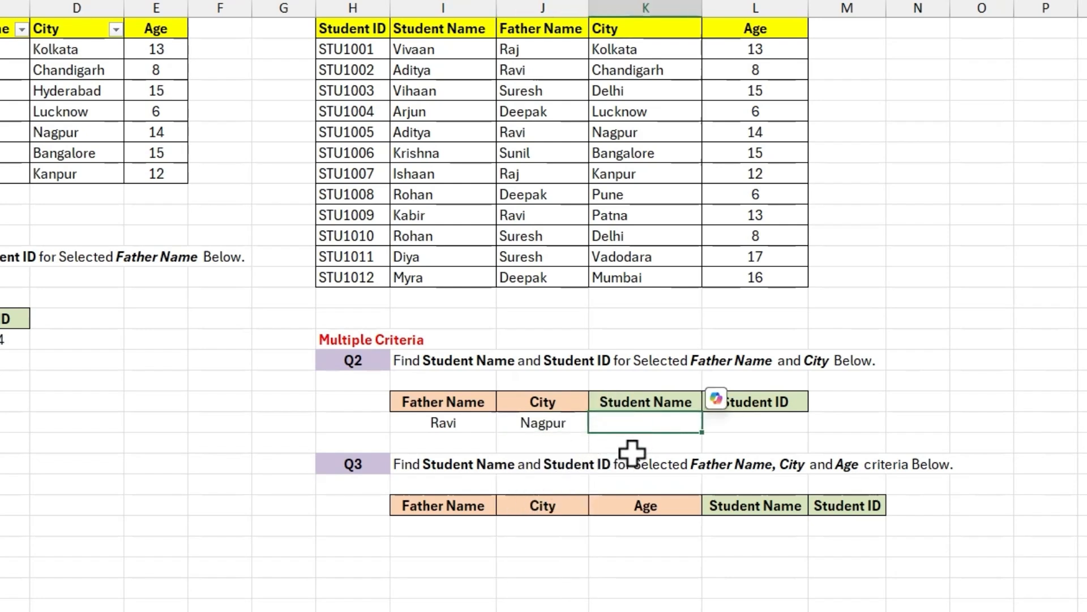
{"action": "type", "text": "=dge"}
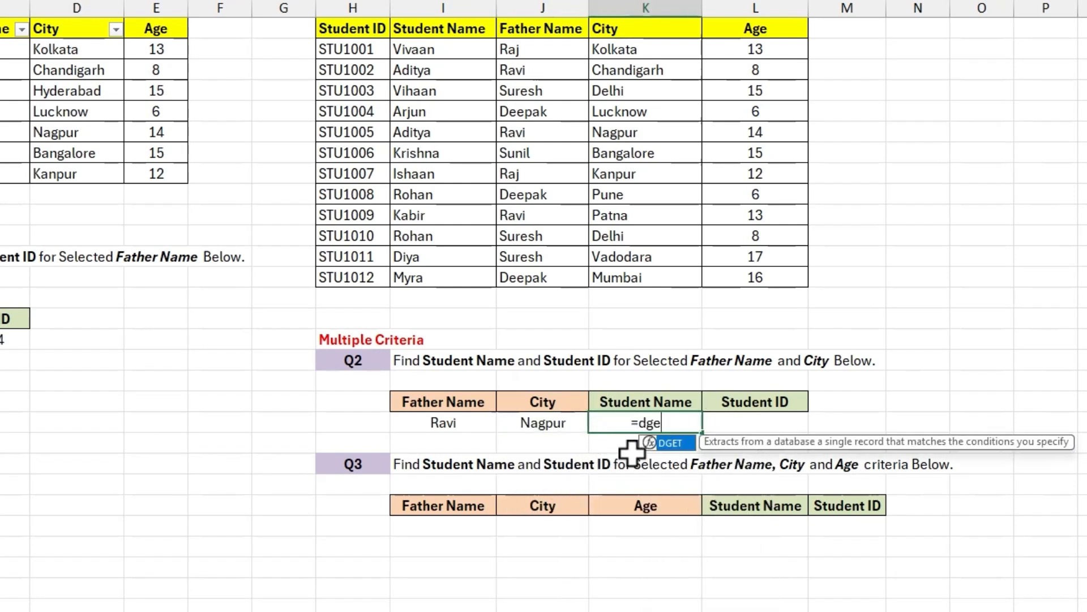
{"action": "key", "text": "Tab"}
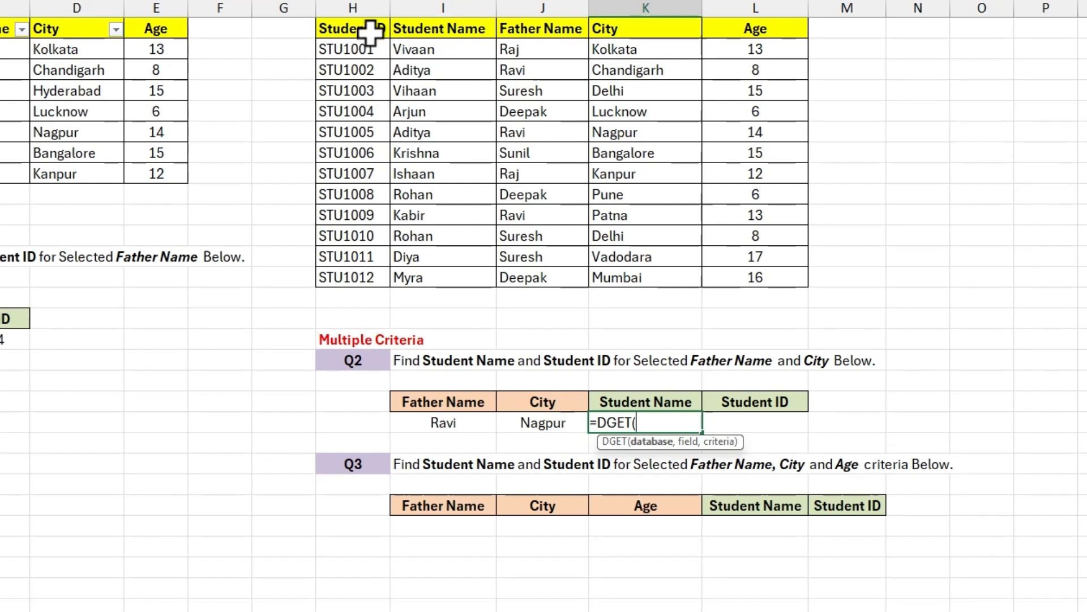
{"action": "left_click_drag", "start_coordinate": [375, 26], "coordinate": [719, 269]}
{"action": "key", "text": "F4"}
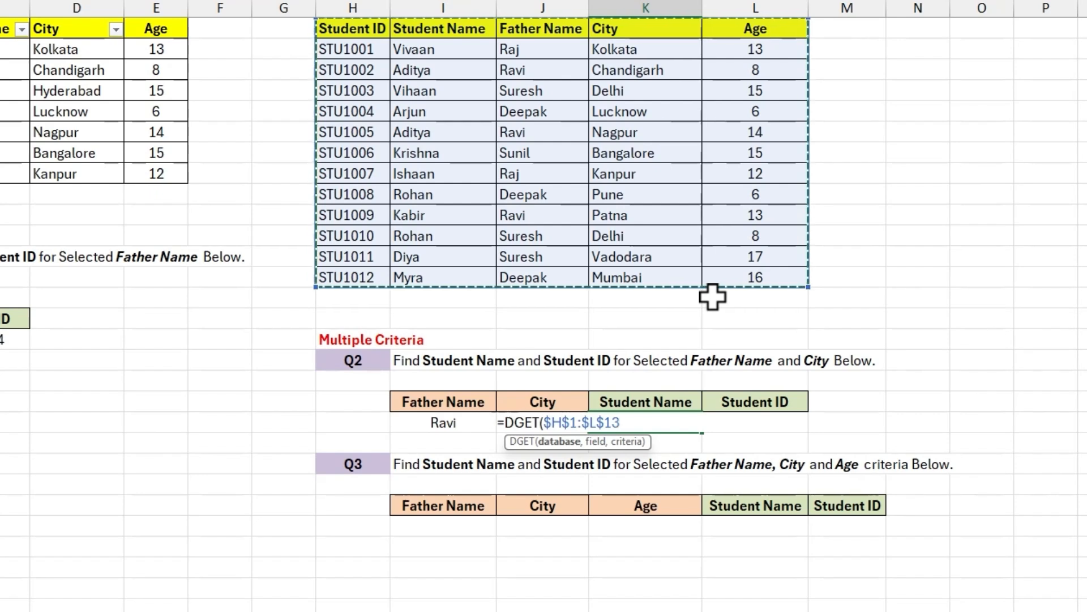
{"action": "type", "text": ","}
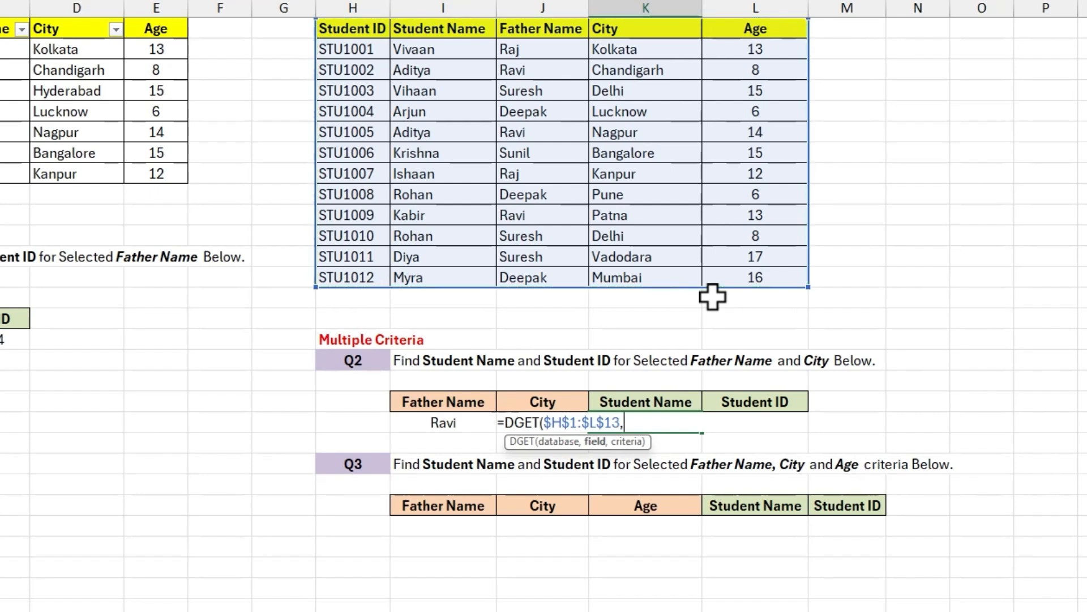
Complete the DGET formula in K20 with field K19 and absolute criteria range $I$19:$J$20, and fill it across to L20
{"action": "left_click", "coordinate": [651, 400]}
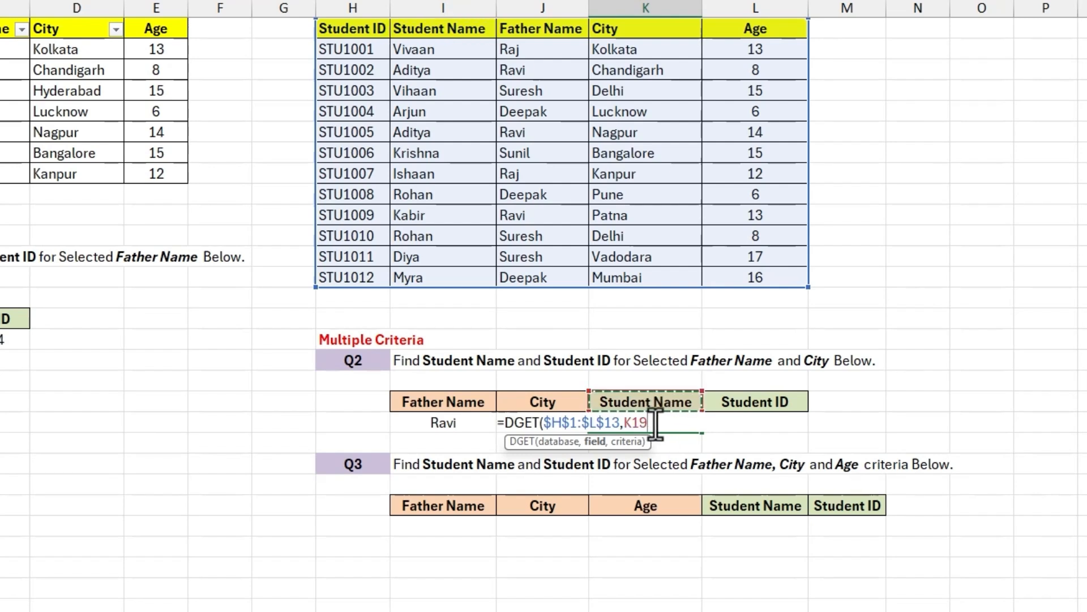
{"action": "type", "text": ","}
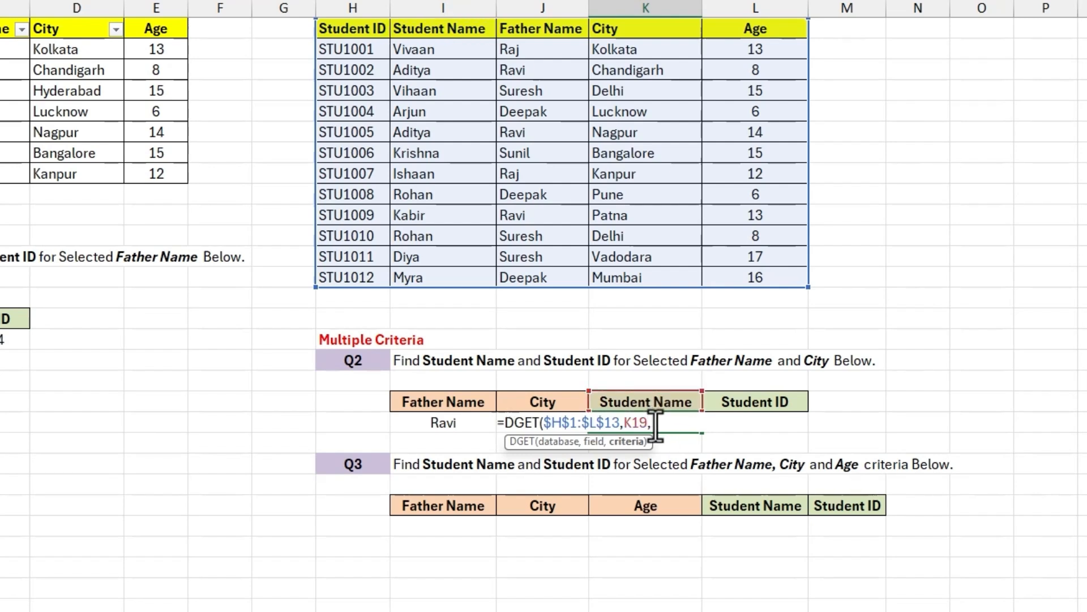
{"action": "left_click", "coordinate": [458, 402]}
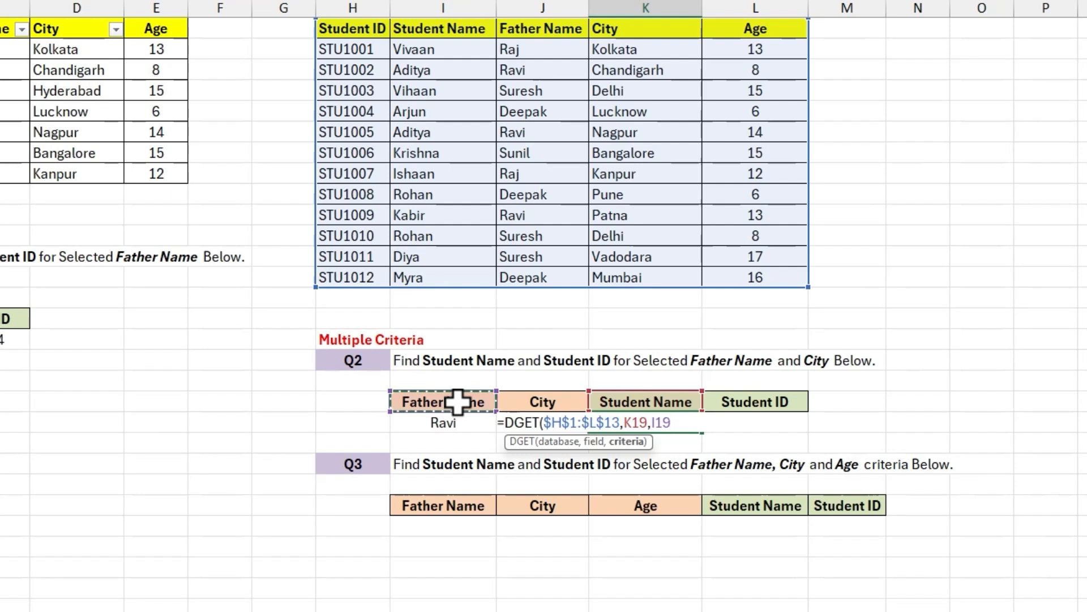
{"action": "left_click_drag", "start_coordinate": [457, 402], "coordinate": [514, 419]}
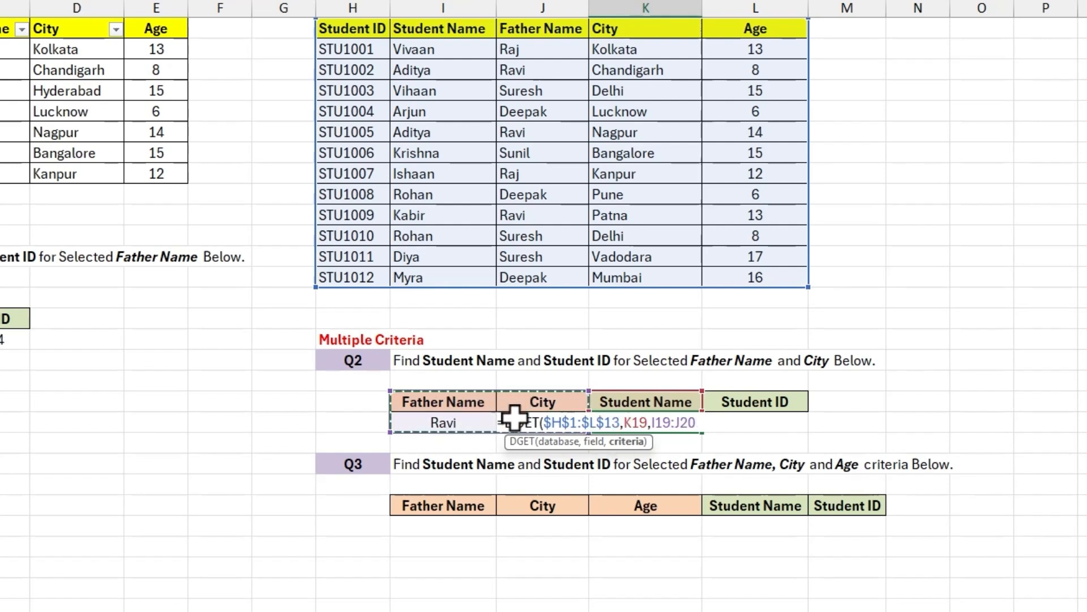
{"action": "key", "text": "F4"}
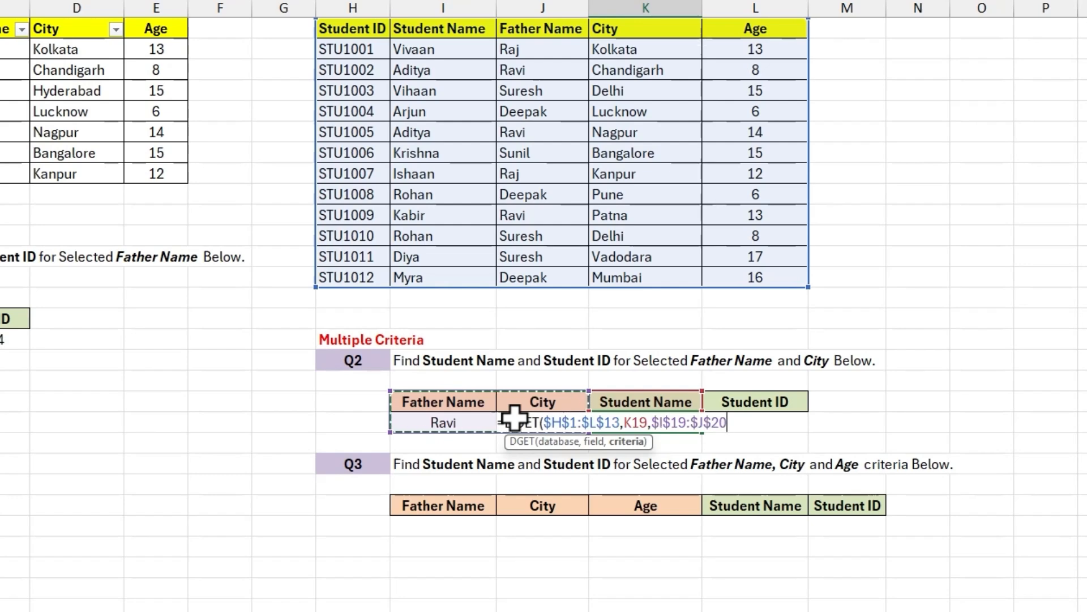
{"action": "type", "text": ")"}
{"action": "key", "text": "Return"}
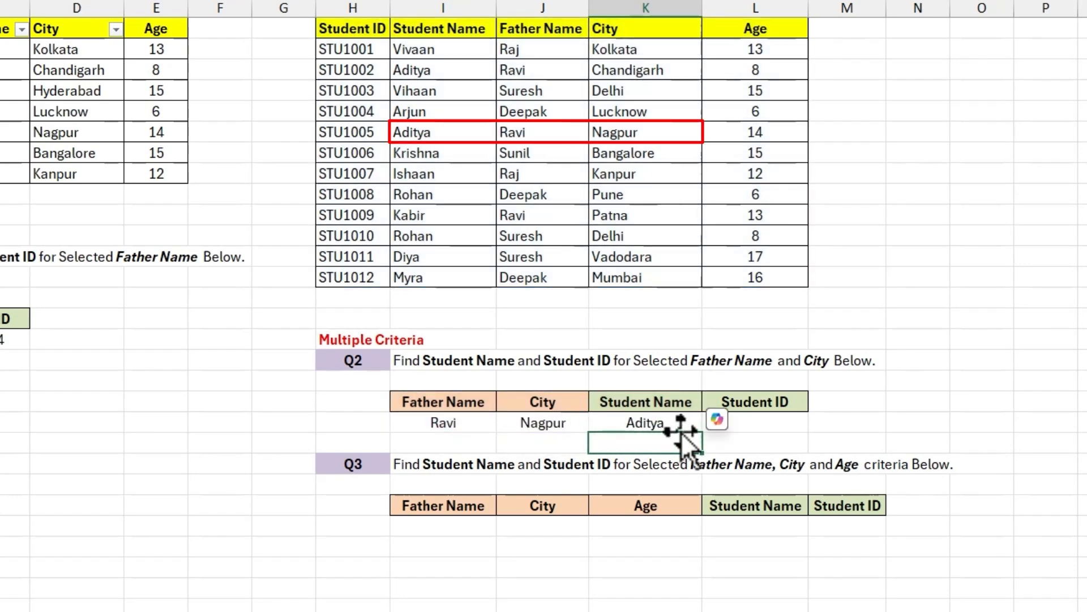
{"action": "left_click", "coordinate": [671, 422]}
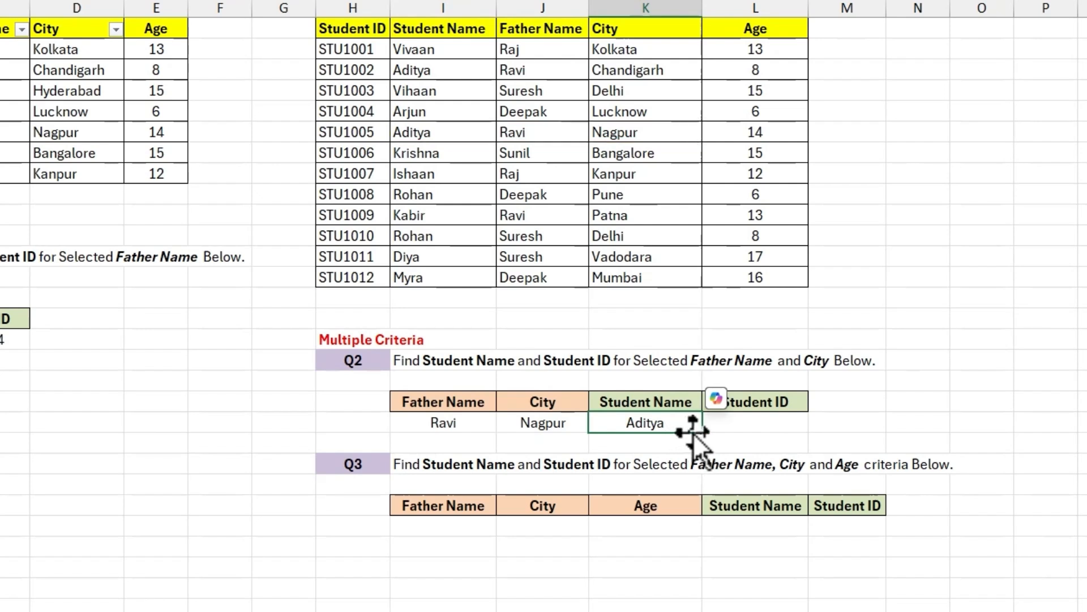
{"action": "left_click_drag", "start_coordinate": [706, 435], "coordinate": [782, 437]}
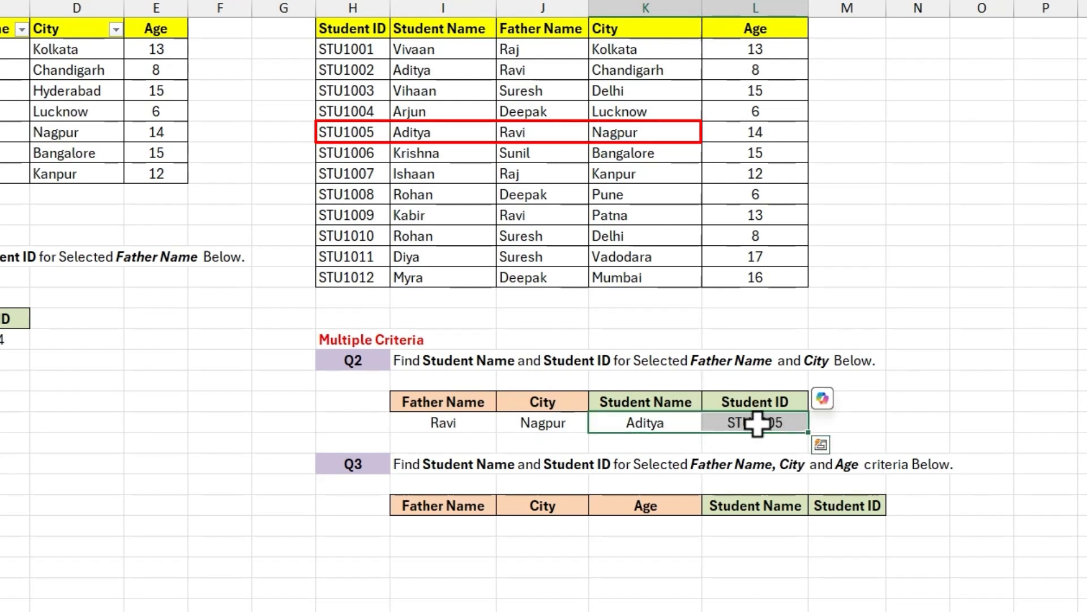
Set the Q3 criteria: the third listed Father Name in I25, the city Delhi in J25 and the age <10 in K25
{"action": "left_click", "coordinate": [346, 462]}
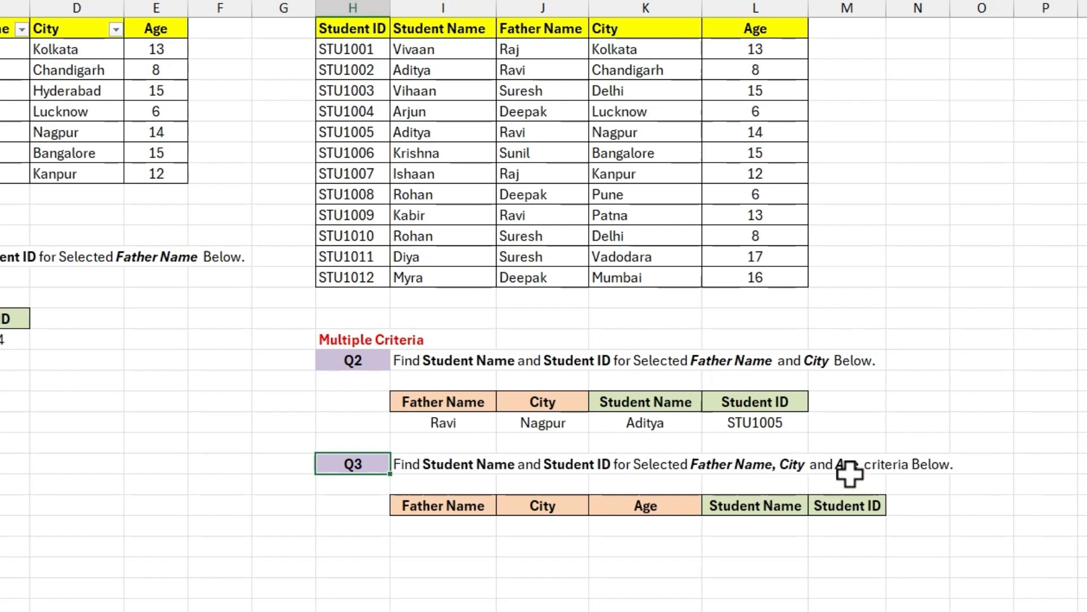
{"action": "left_click", "coordinate": [487, 526]}
{"action": "left_click", "coordinate": [501, 528]}
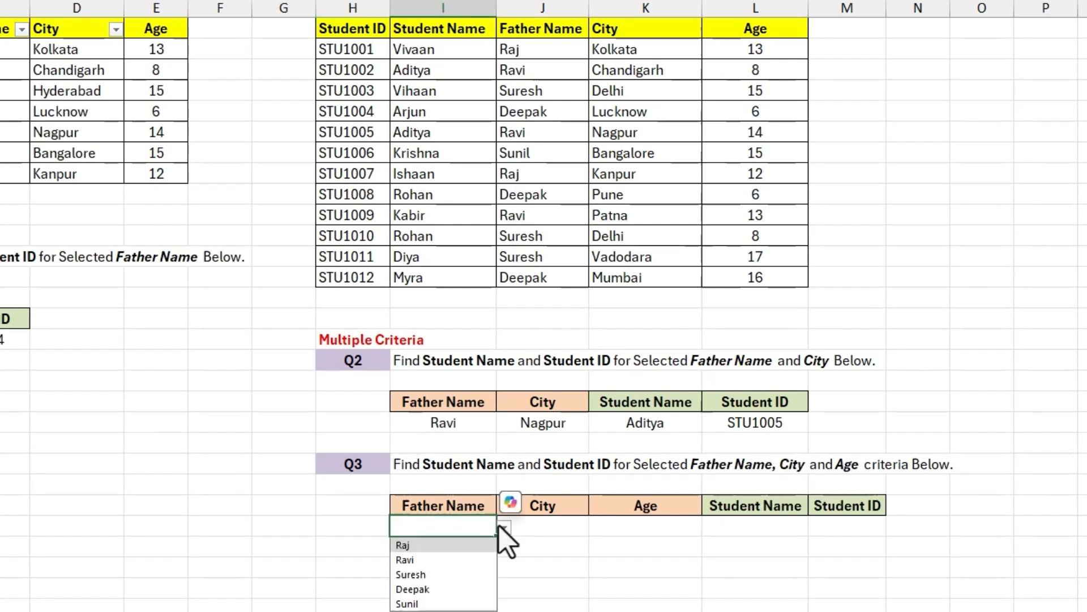
{"action": "left_click", "coordinate": [429, 574]}
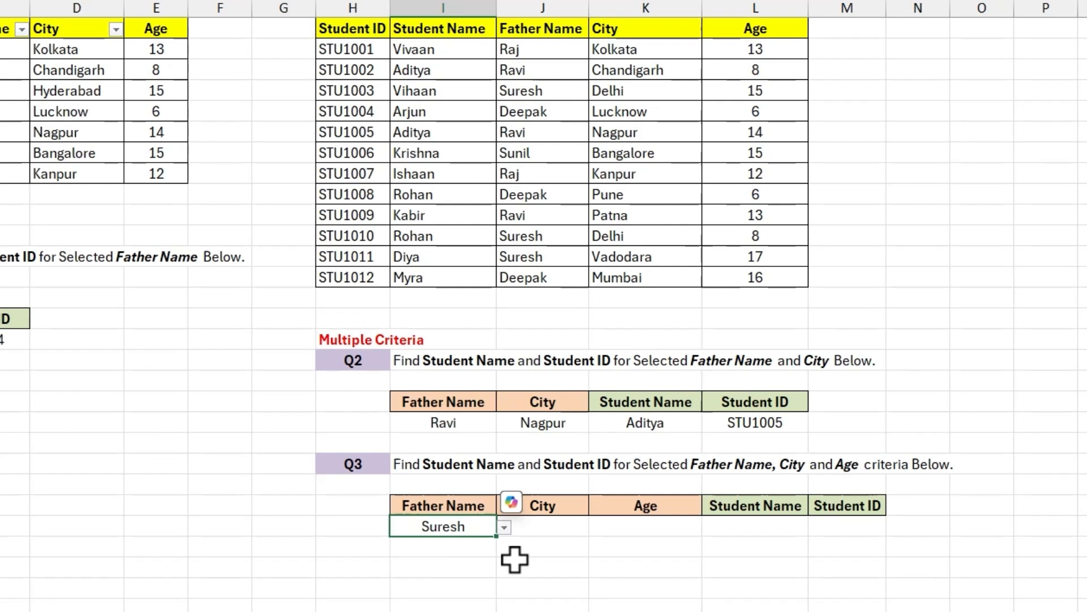
{"action": "left_click", "coordinate": [554, 523]}
{"action": "left_click", "coordinate": [593, 528]}
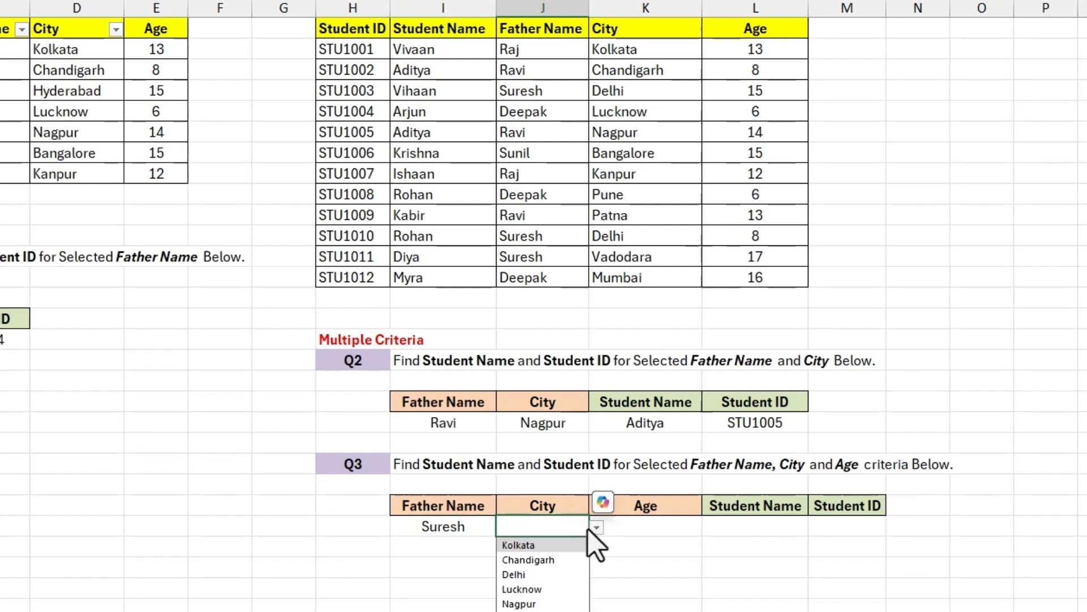
{"action": "left_click", "coordinate": [529, 573]}
{"action": "left_click", "coordinate": [651, 526]}
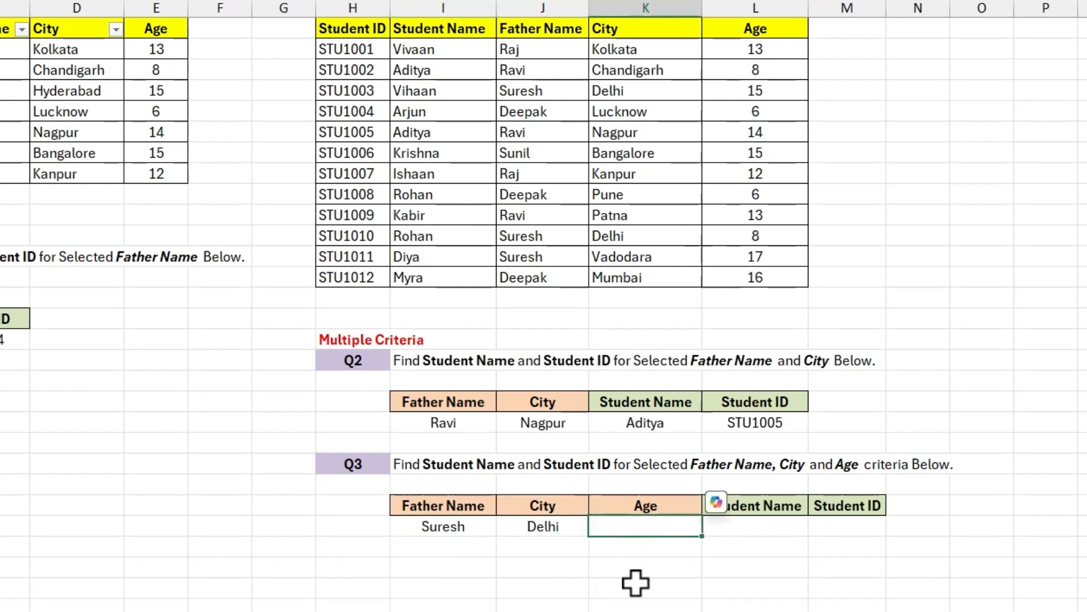
{"action": "type", "text": "<"}
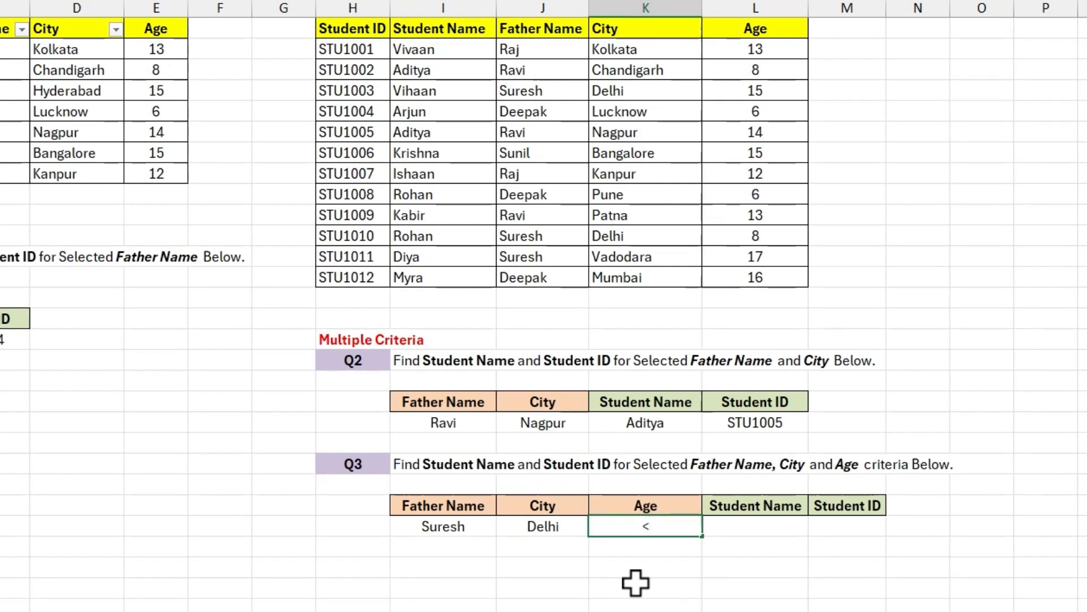
{"action": "type", "text": "10"}
{"action": "key", "text": "Return"}
Start a DGET formula in L25 with the absolute range $H$1:$L$13 as its database
{"action": "left_click", "coordinate": [742, 529]}
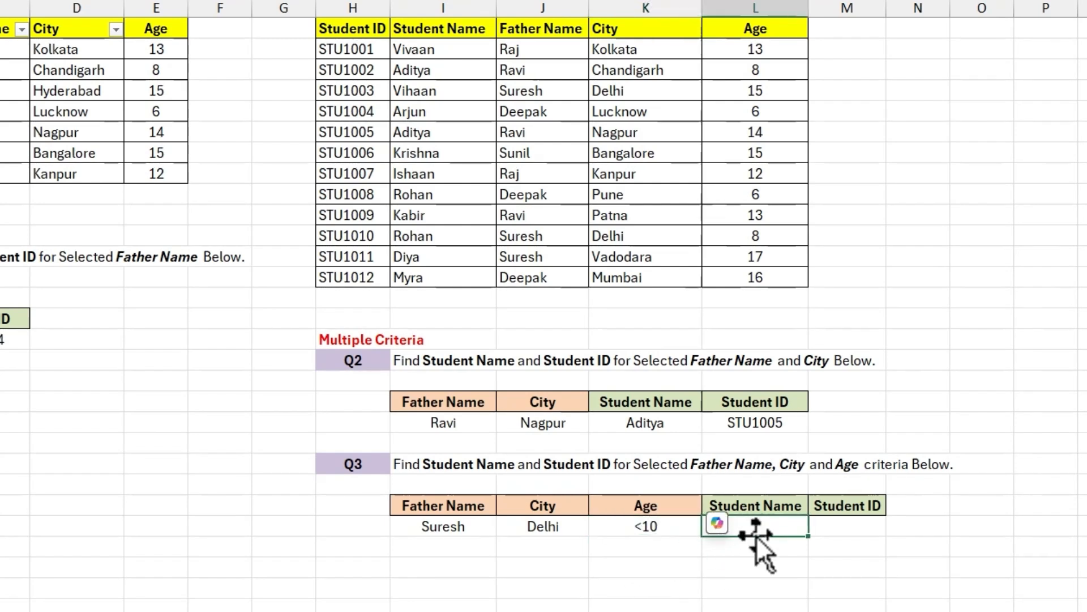
{"action": "type", "text": "=dge"}
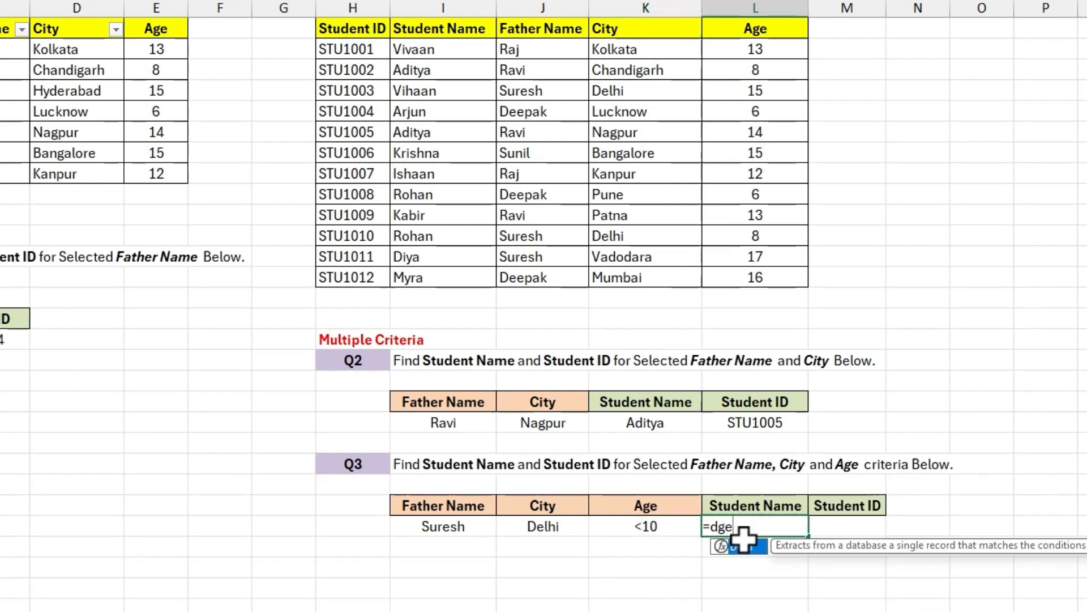
{"action": "key", "text": "Tab"}
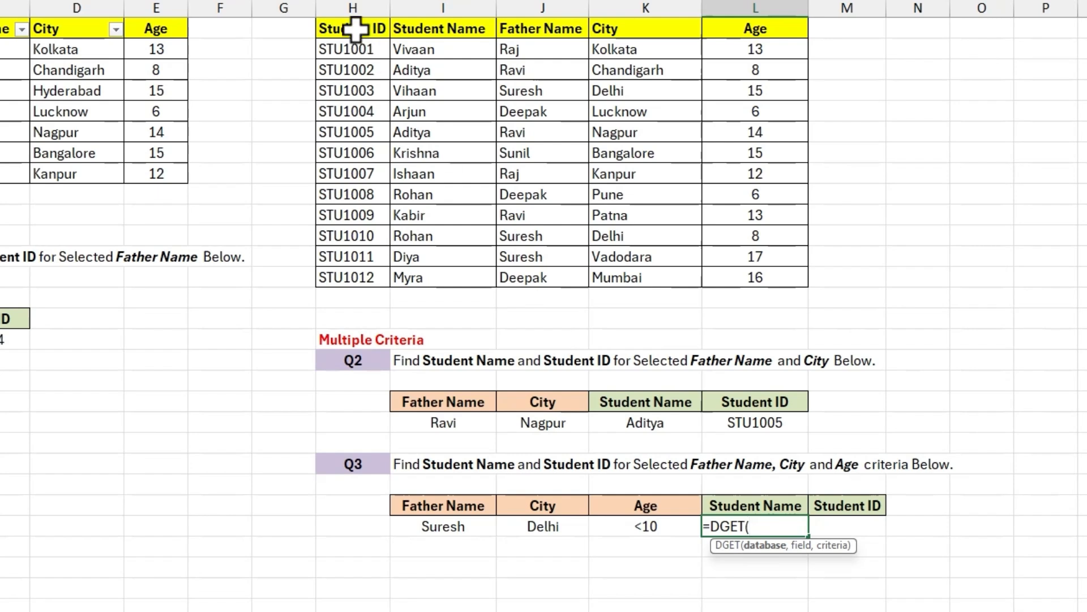
{"action": "left_click_drag", "start_coordinate": [326, 28], "coordinate": [724, 270]}
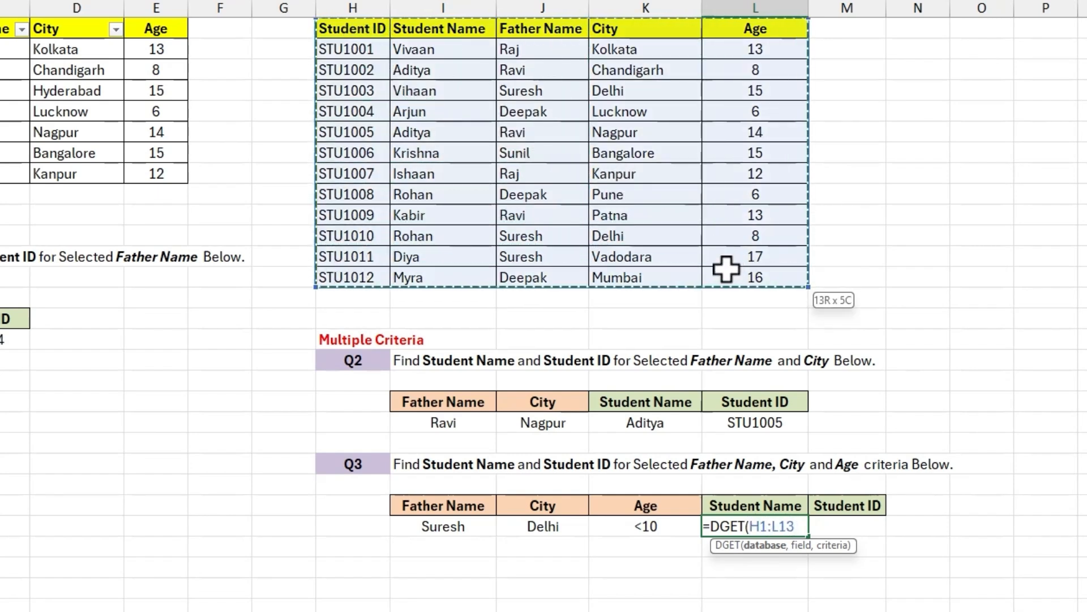
{"action": "key", "text": "F4"}
{"action": "key", "text": "F4"}
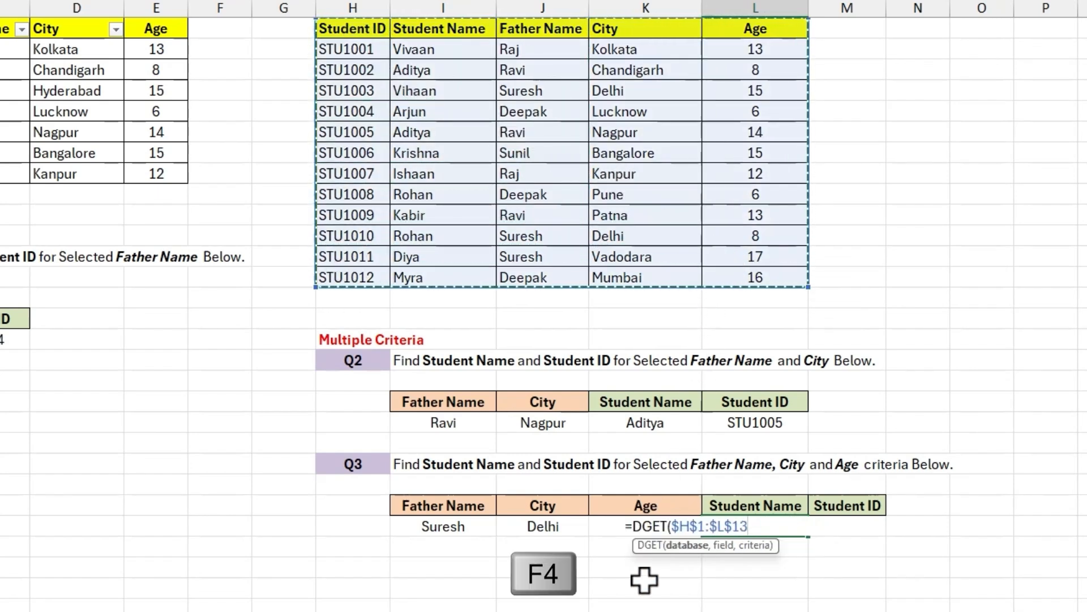
{"action": "type", "text": ","}
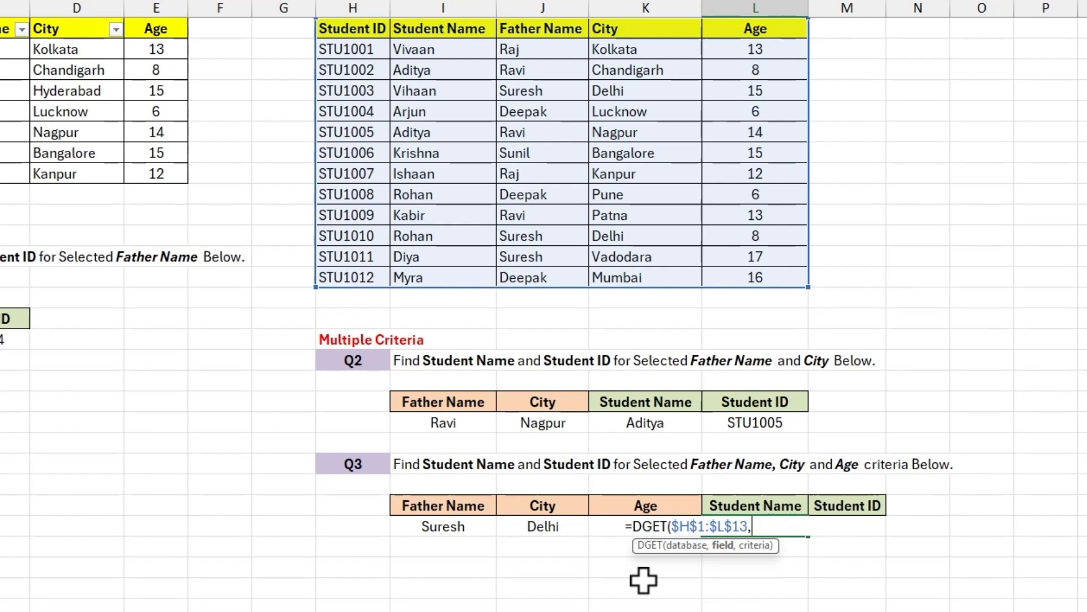
Complete the DGET formula in L25 with field L24 and absolute criteria range $I$24:$K$25, and fill it across to M25
{"action": "left_click", "coordinate": [767, 505]}
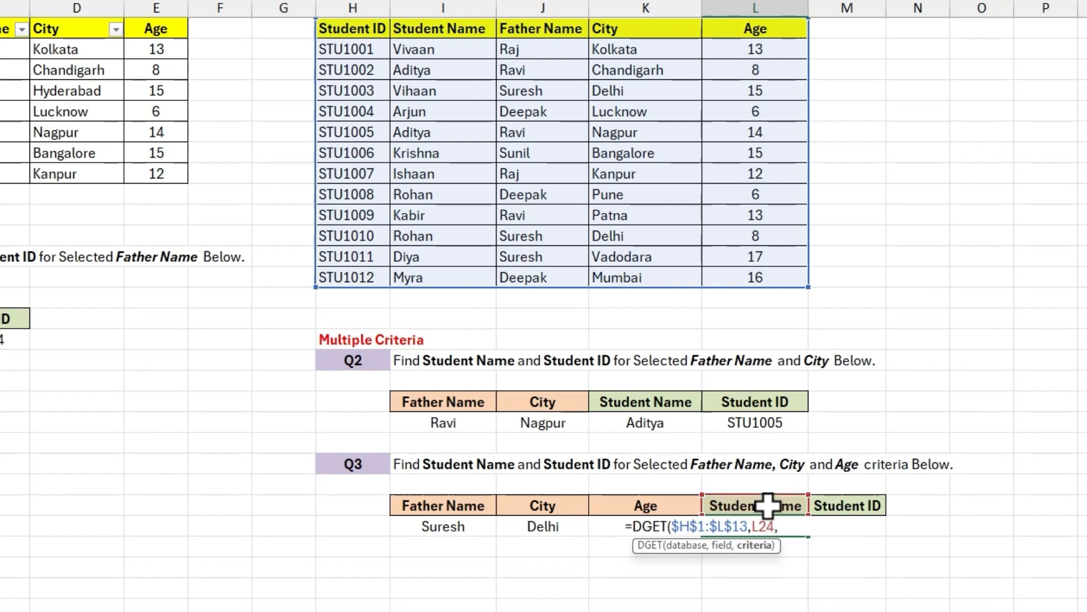
{"action": "left_click_drag", "start_coordinate": [457, 504], "coordinate": [618, 524]}
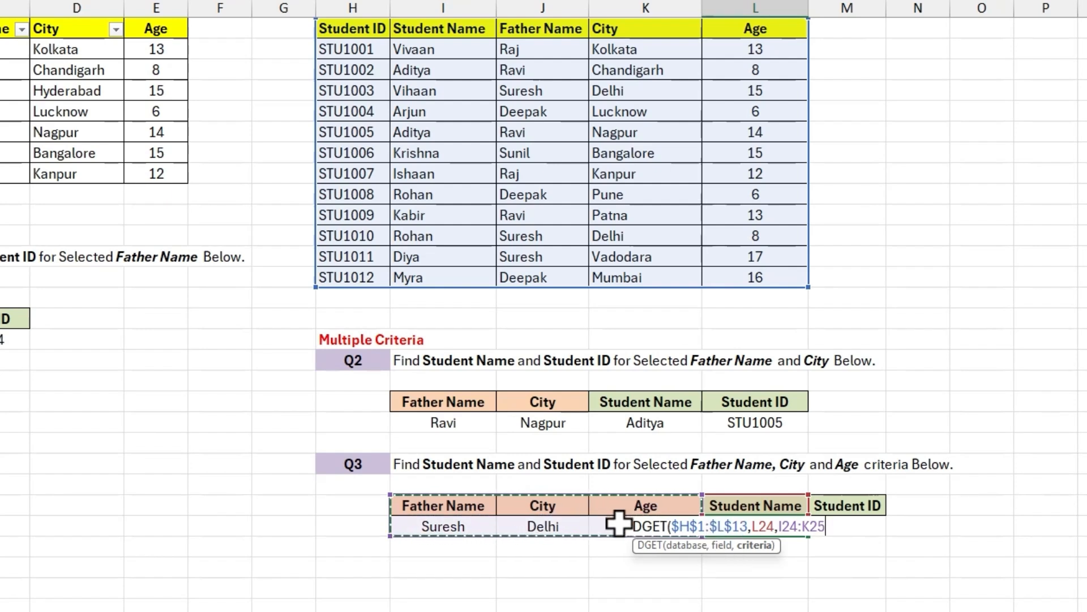
{"action": "key", "text": "F4"}
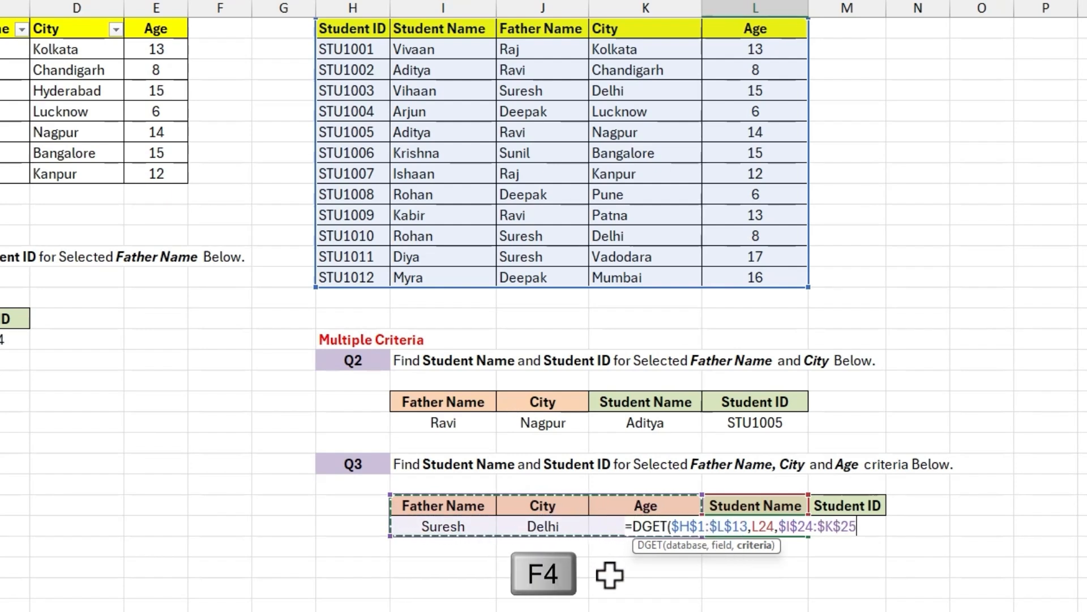
{"action": "type", "text": ")"}
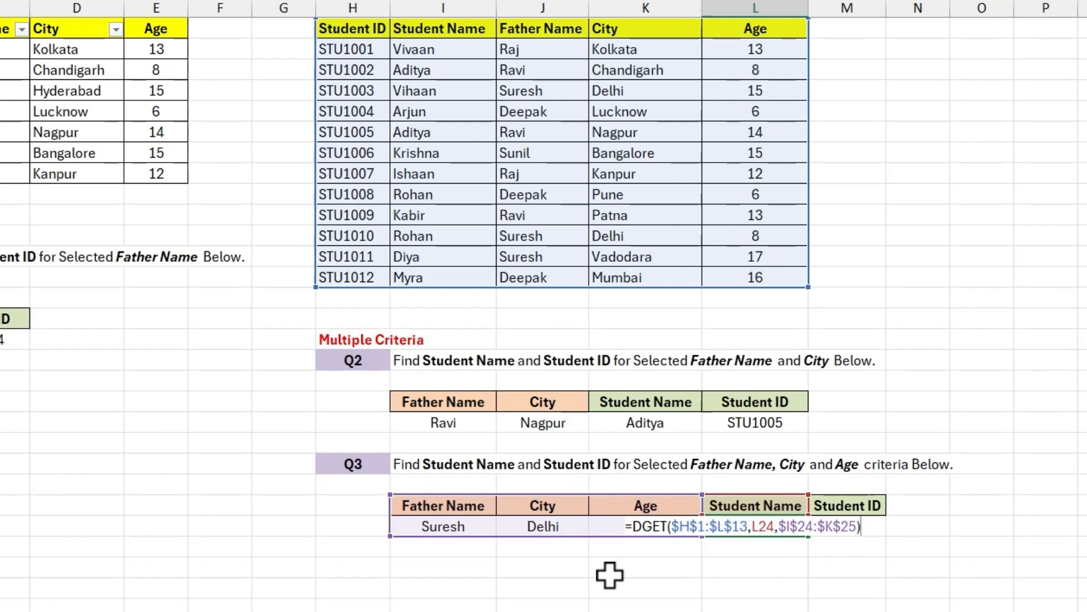
{"action": "key", "text": "Return"}
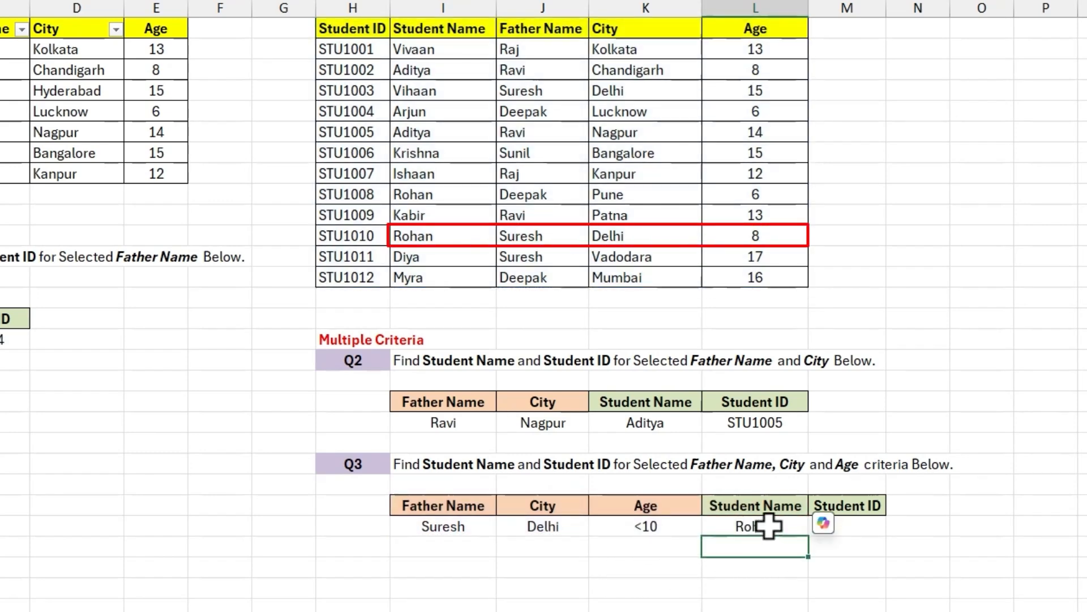
{"action": "left_click", "coordinate": [769, 525]}
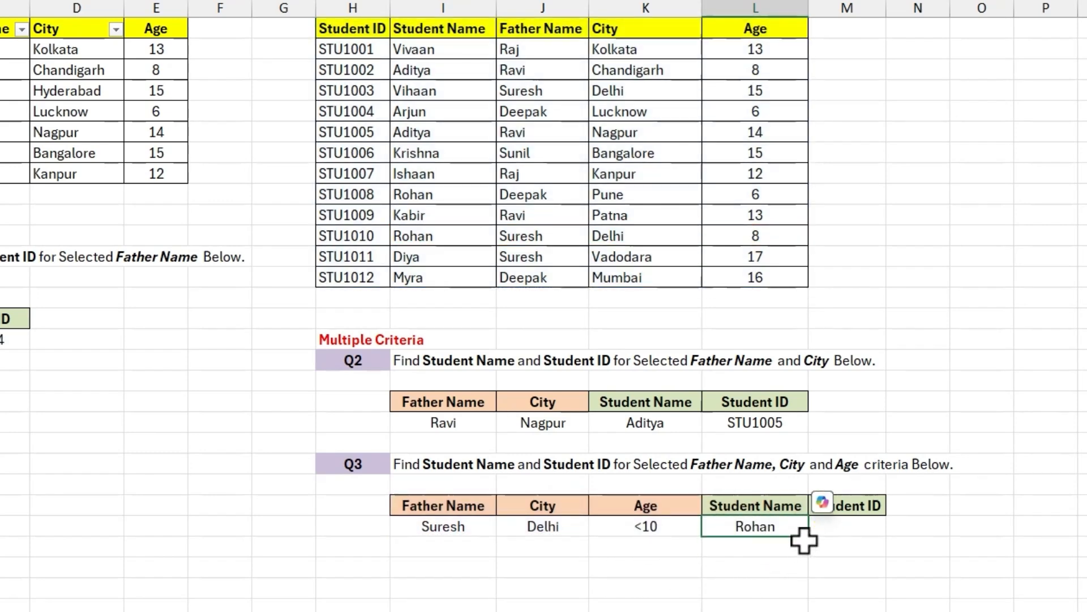
{"action": "left_click_drag", "start_coordinate": [851, 544], "coordinate": [861, 536]}
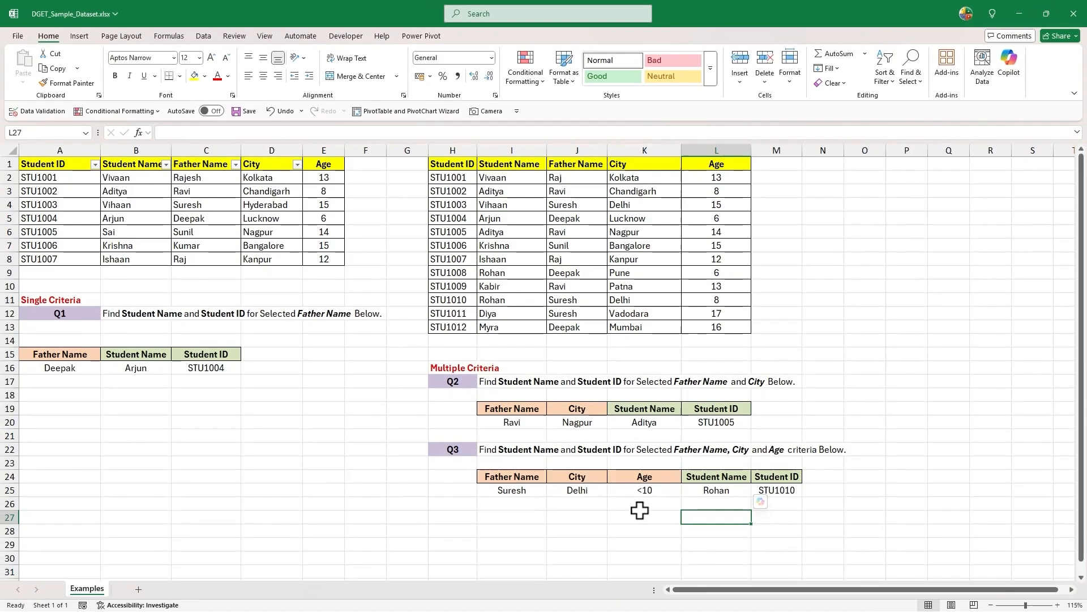
{"action": "left_click", "coordinate": [74, 298]}
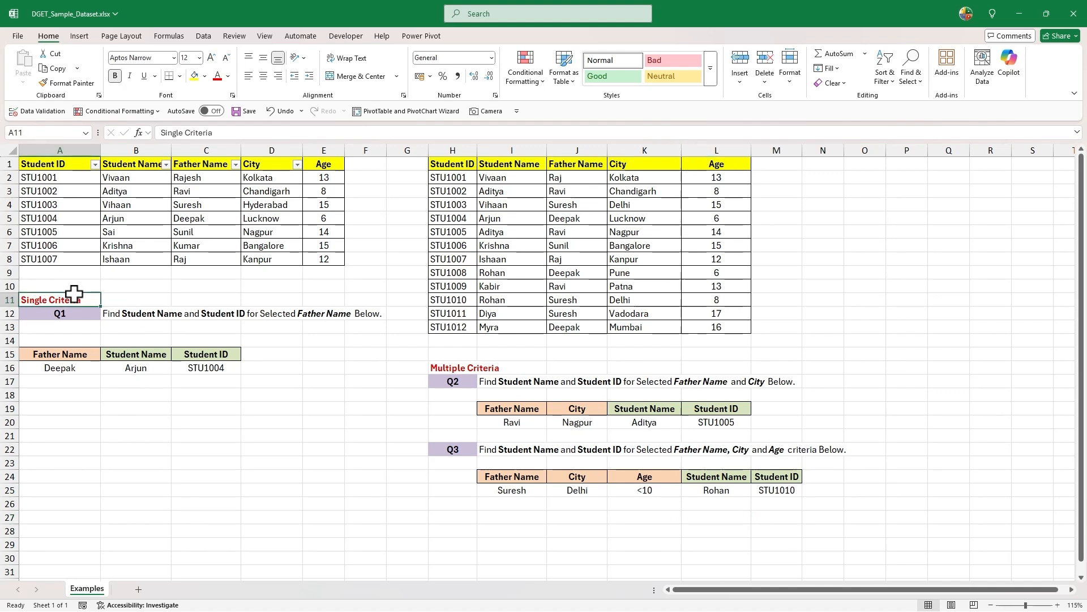
{"action": "left_click", "coordinate": [445, 369]}
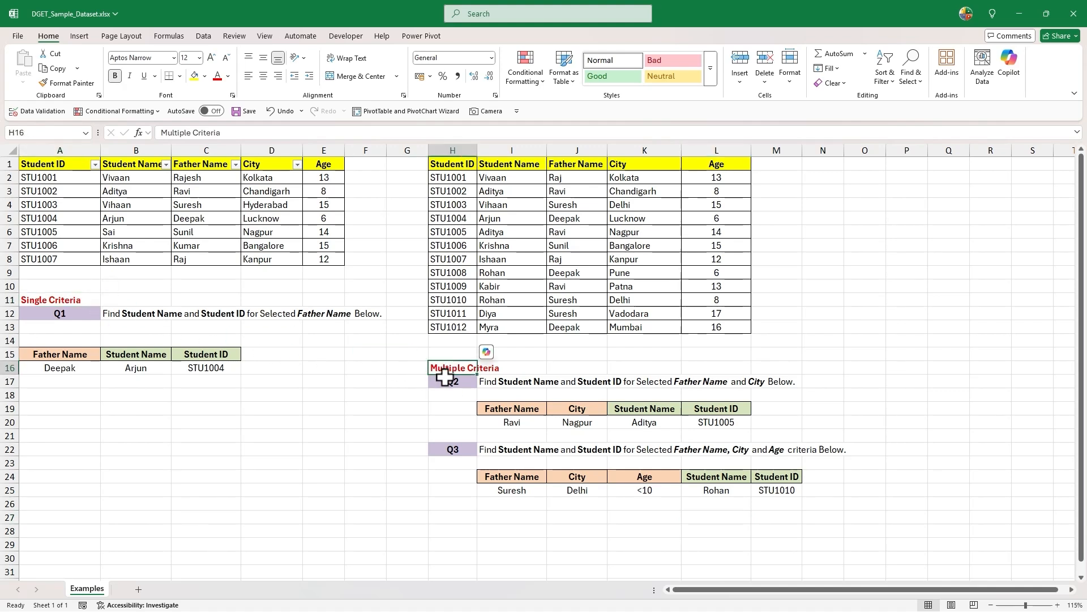
{"action": "left_click", "coordinate": [416, 421]}
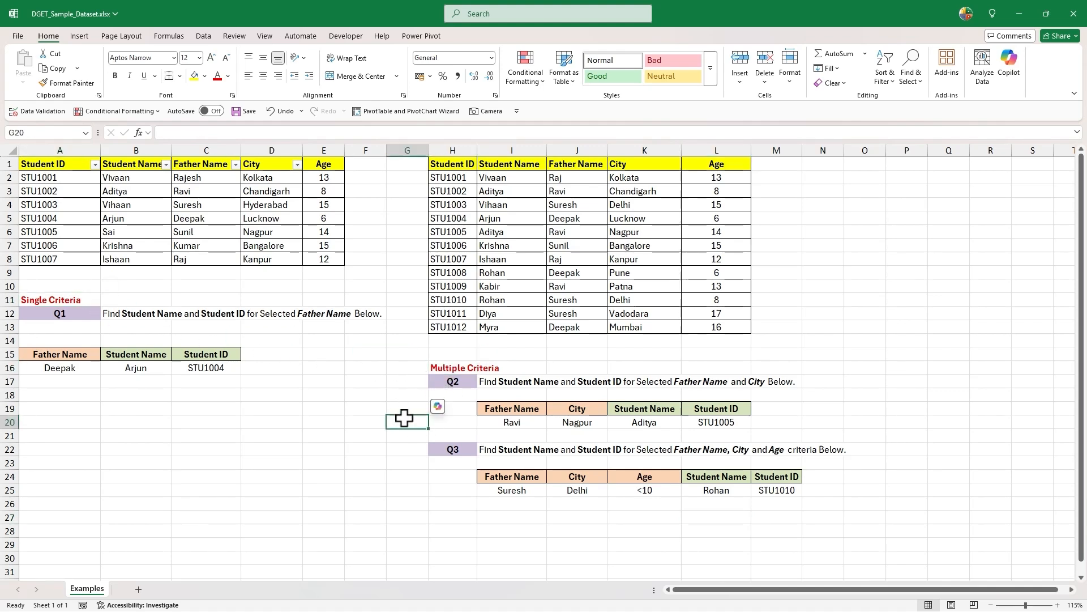